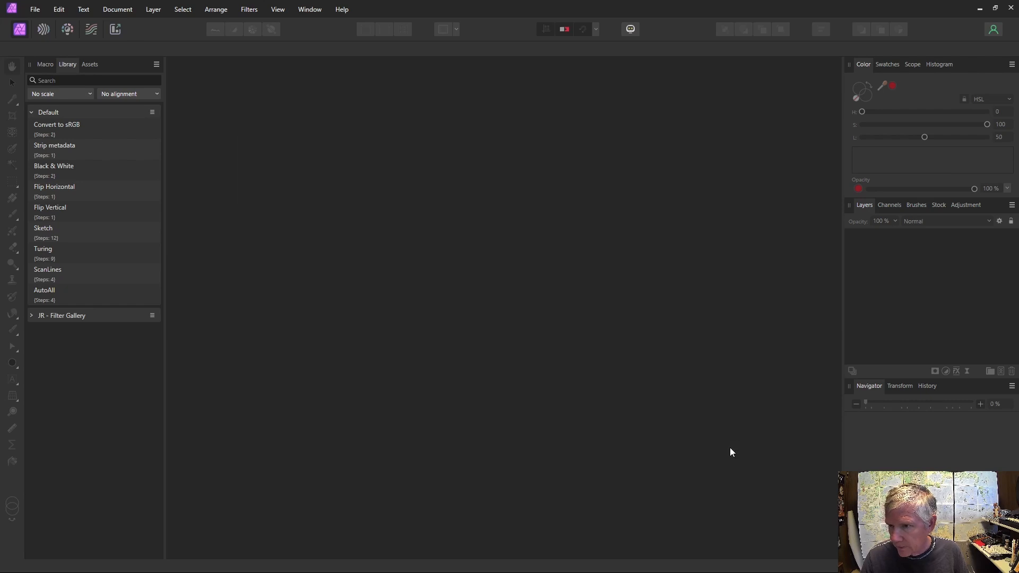
Flood-fill the blank 1024 × 1024 px canvas with black.
left_click(12, 504)
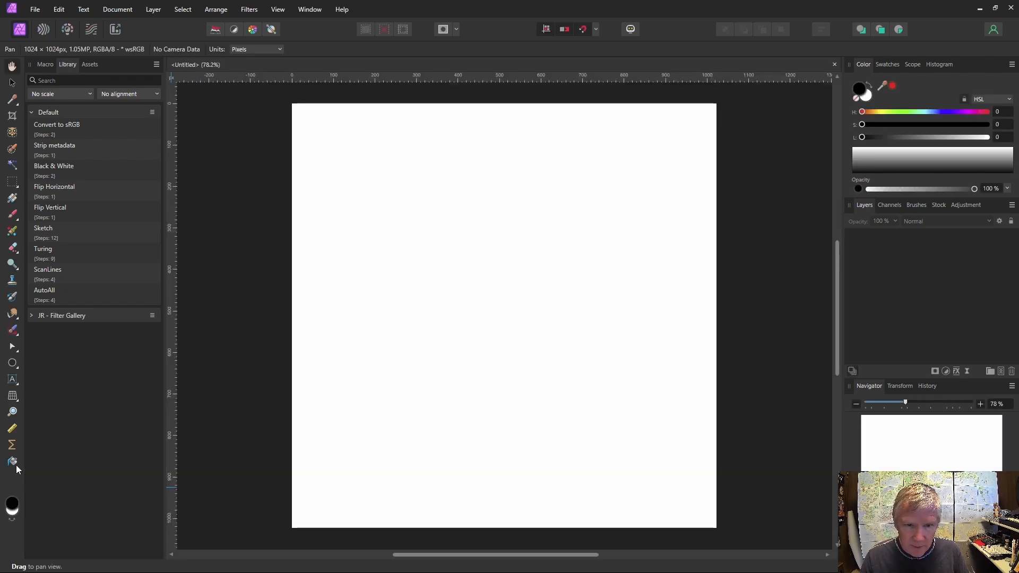
left_click(12, 461)
left_click(281, 425)
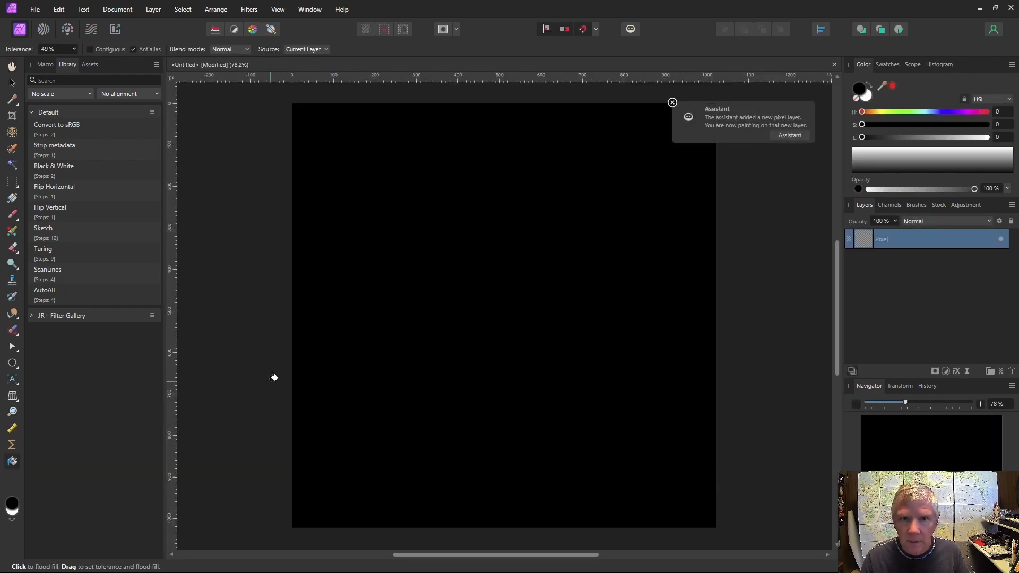
Add a live Procedural Texture filter to the black pixel layer, clear its dialog off the canvas, and add an empty equation.
left_click(966, 372)
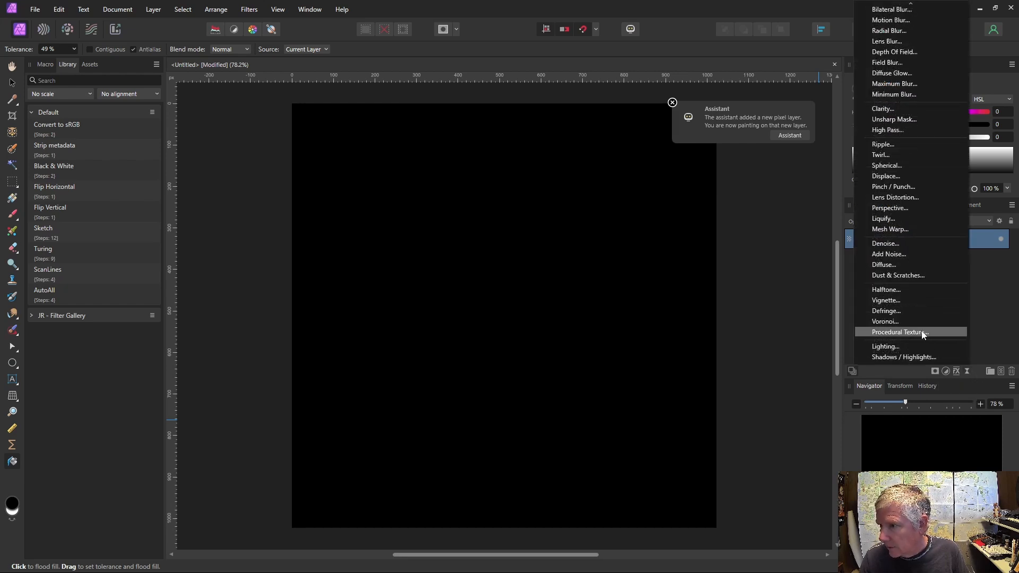
left_click(922, 332)
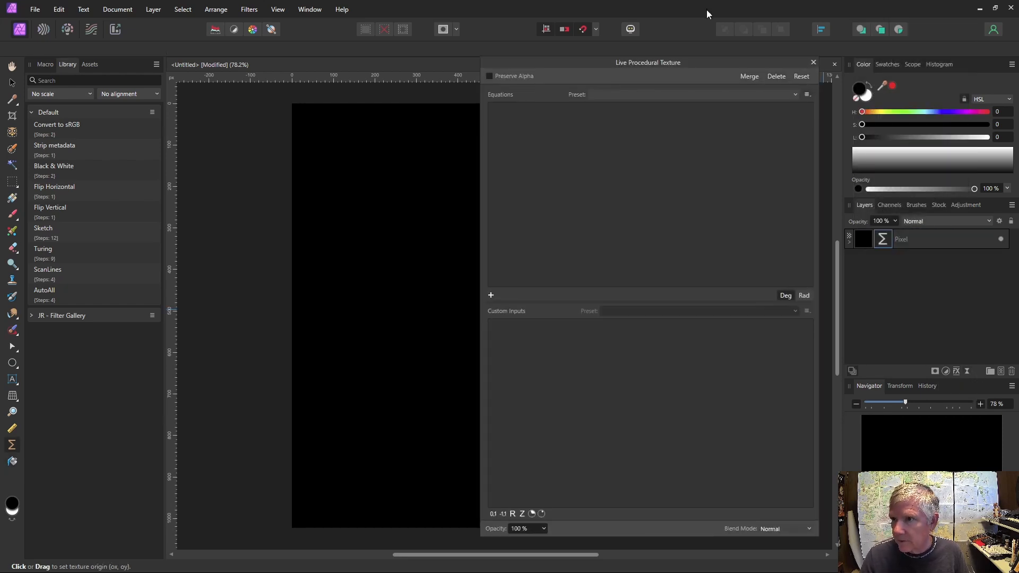
left_click_drag(717, 60, 256, 61)
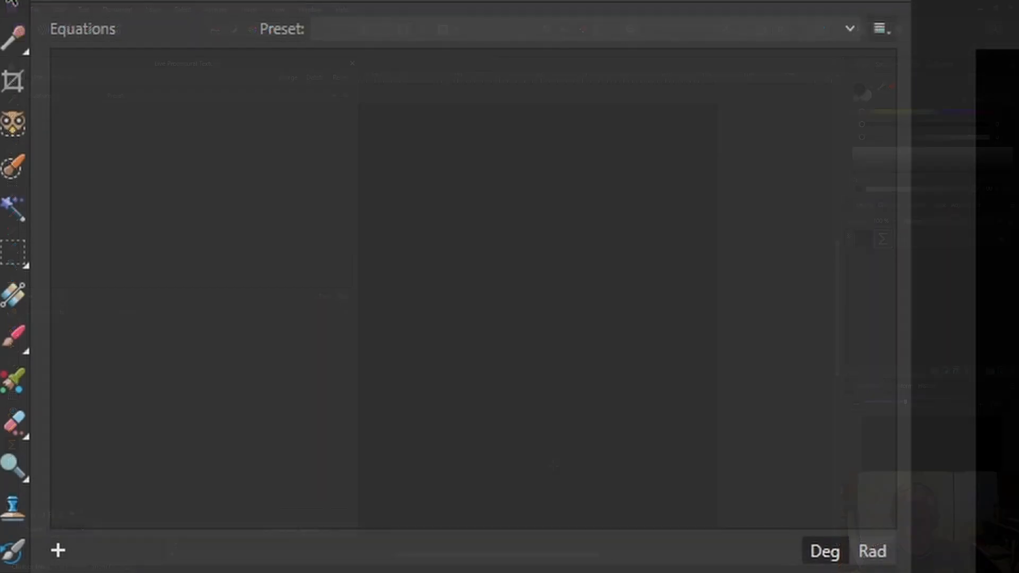
left_click(58, 550)
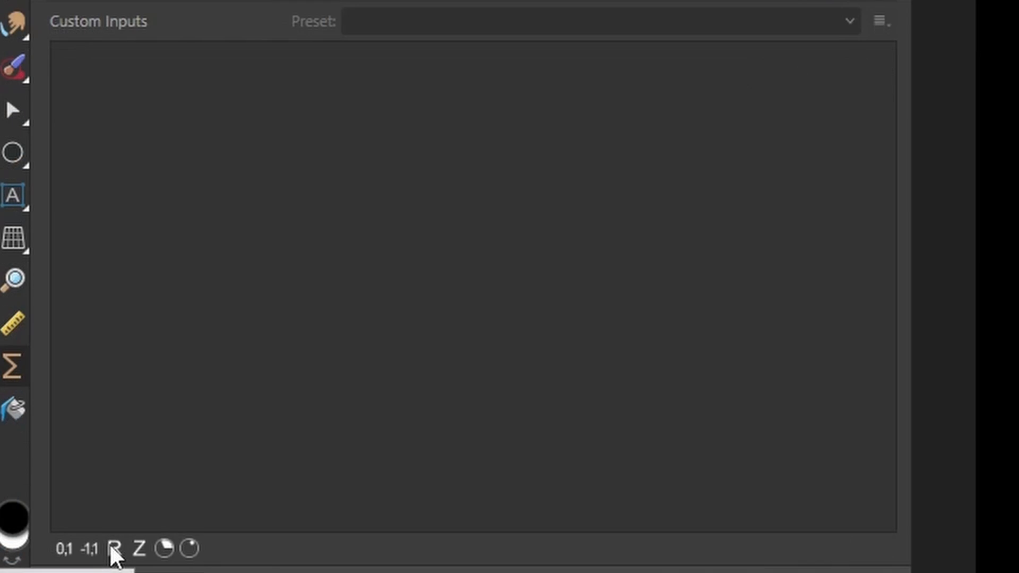
Add a real-number custom input a with the description "Scale" and set its value to 4.
left_click(114, 549)
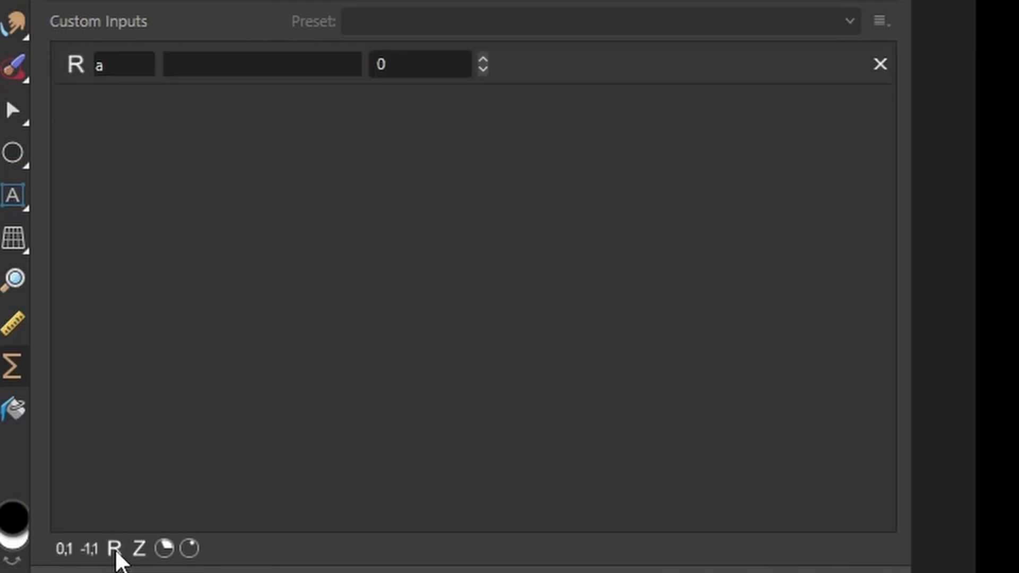
left_click(229, 64)
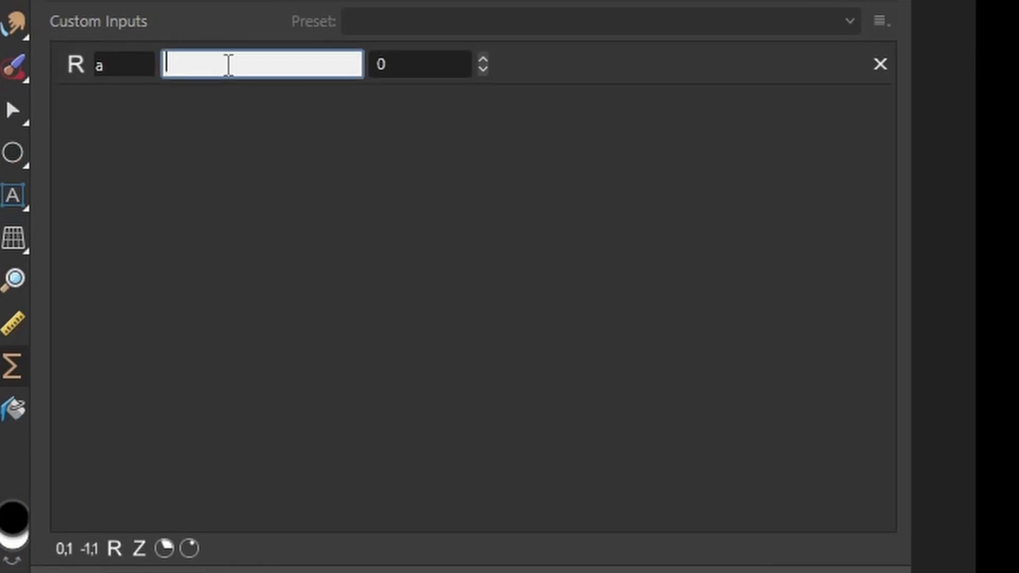
type("Scale")
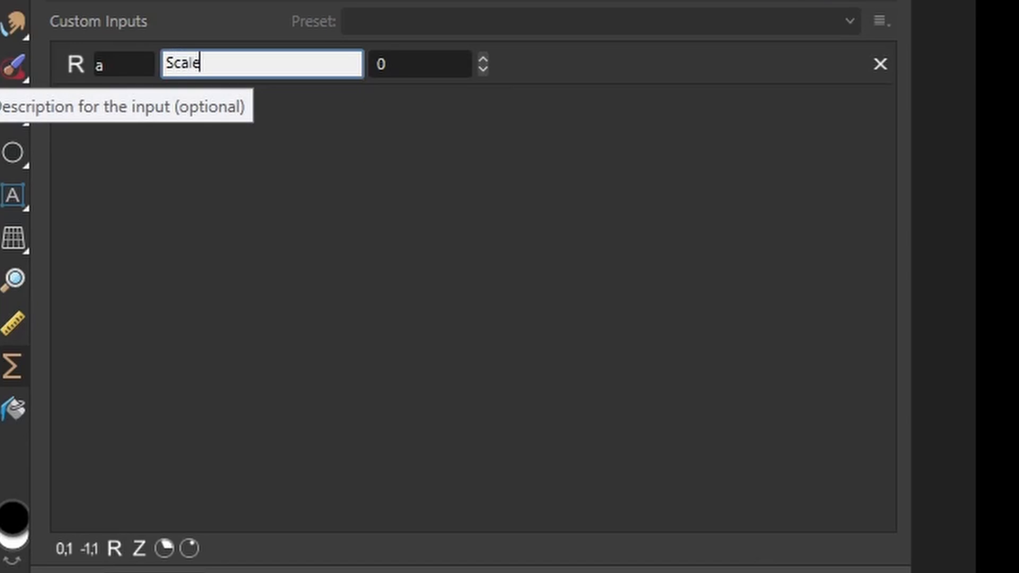
left_click(483, 60)
left_click(483, 60)
left_click(483, 59)
left_click(483, 60)
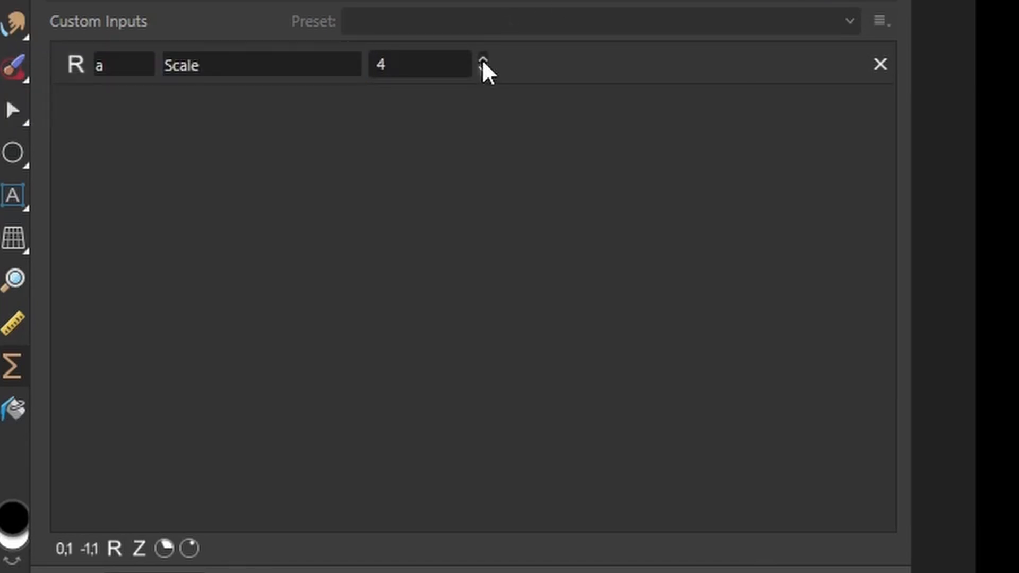
Add an integer custom input named n with the description "Scale" and set its value to 4.
left_click(139, 549)
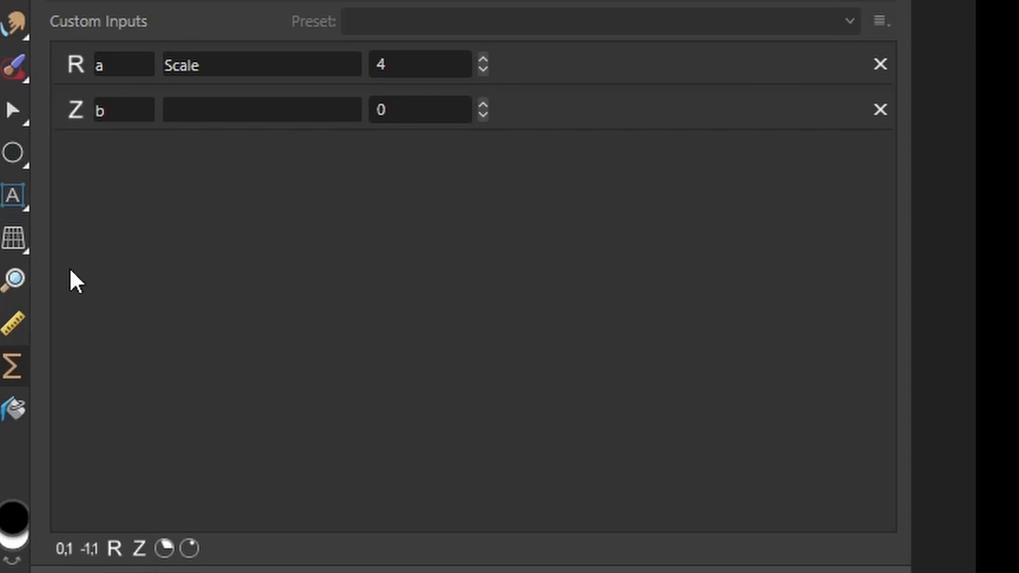
left_click(133, 117)
double_click(133, 116)
type("n")
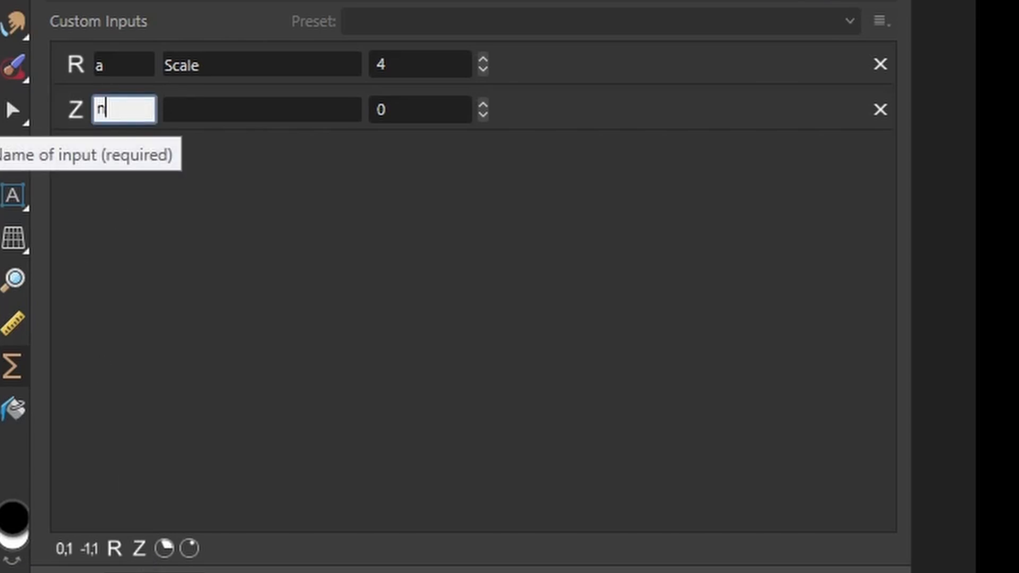
left_click(227, 107)
type("Scale")
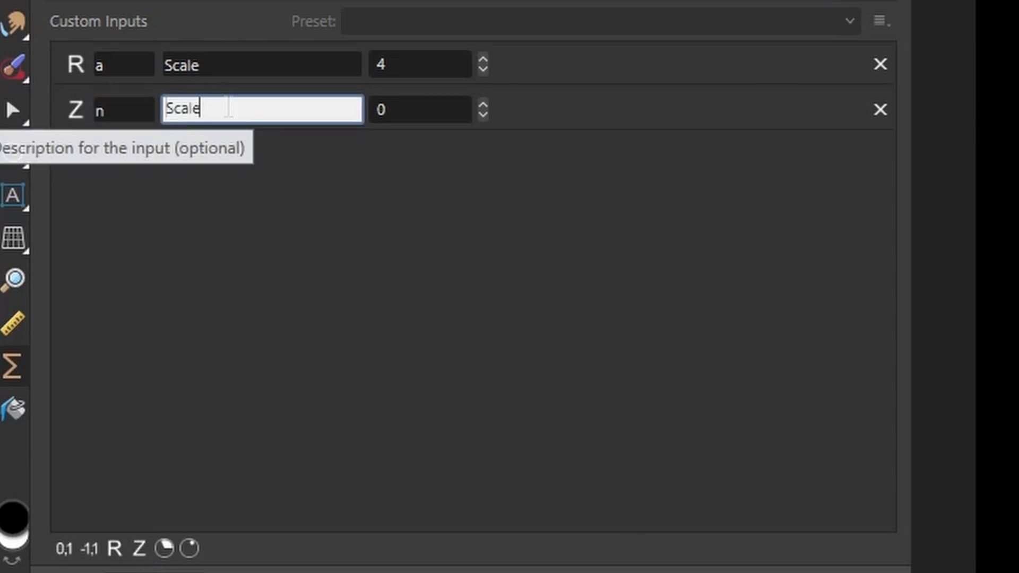
left_click(484, 105)
left_click(483, 105)
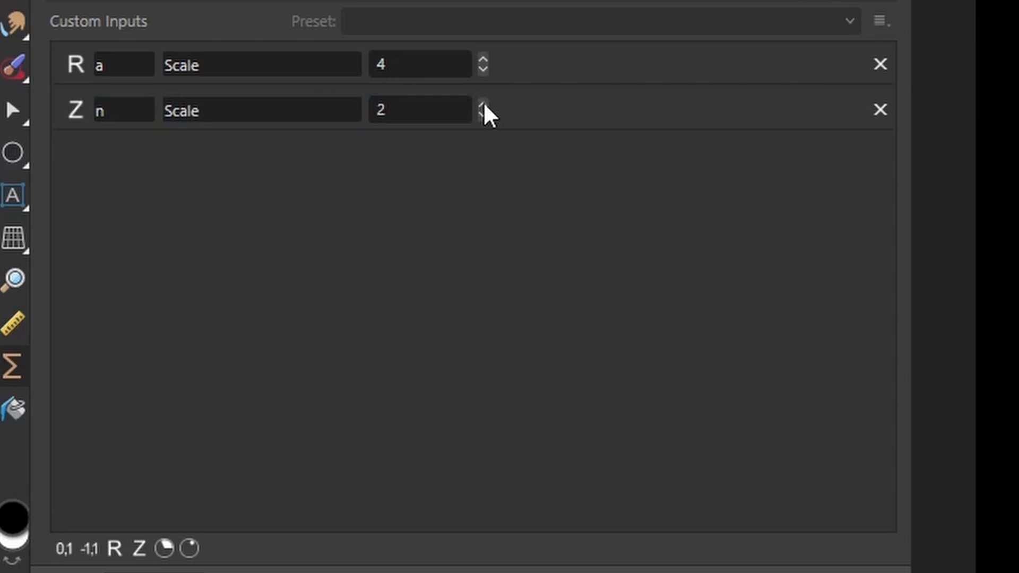
left_click(484, 104)
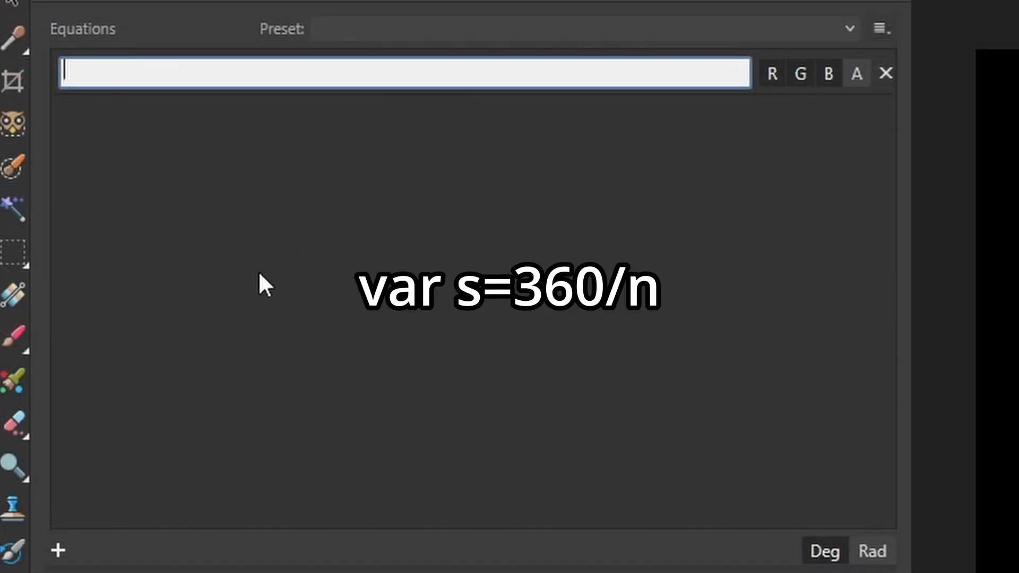
Enter and apply the equation "var s=360/n; var v=vec2(rx,ry)*a/w".
type("var s=360/n")
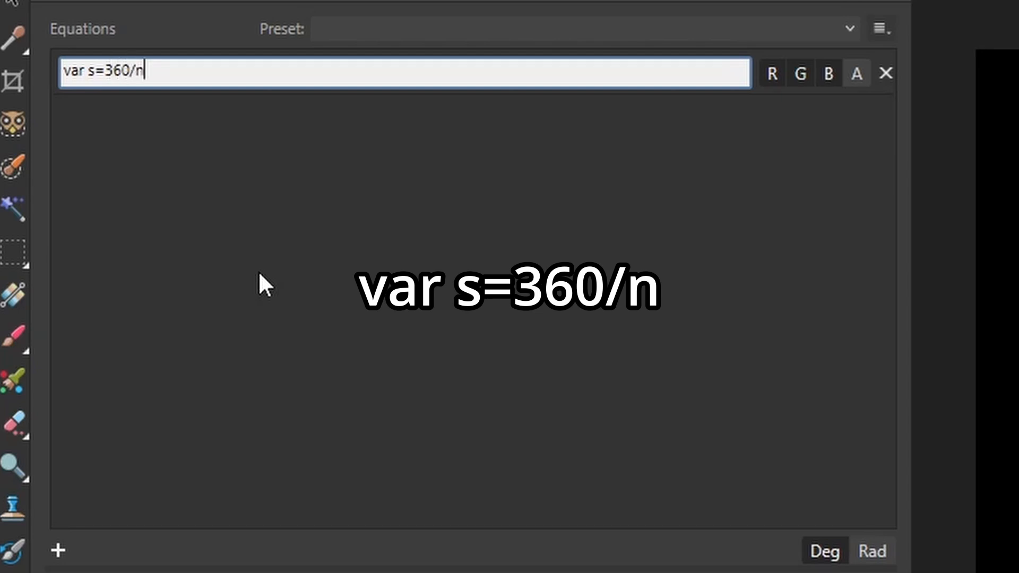
type("; ")
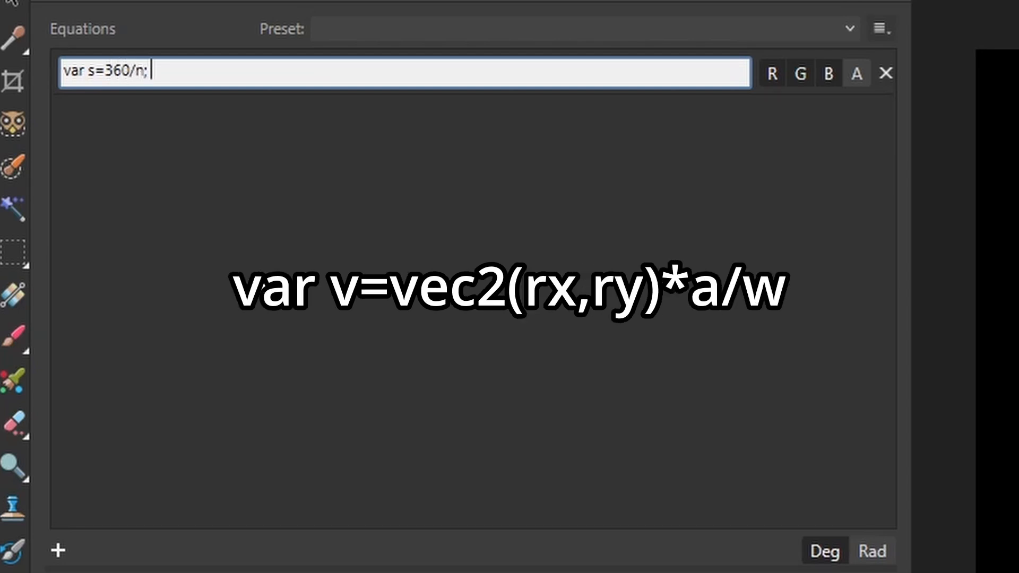
type("var v=vec2")
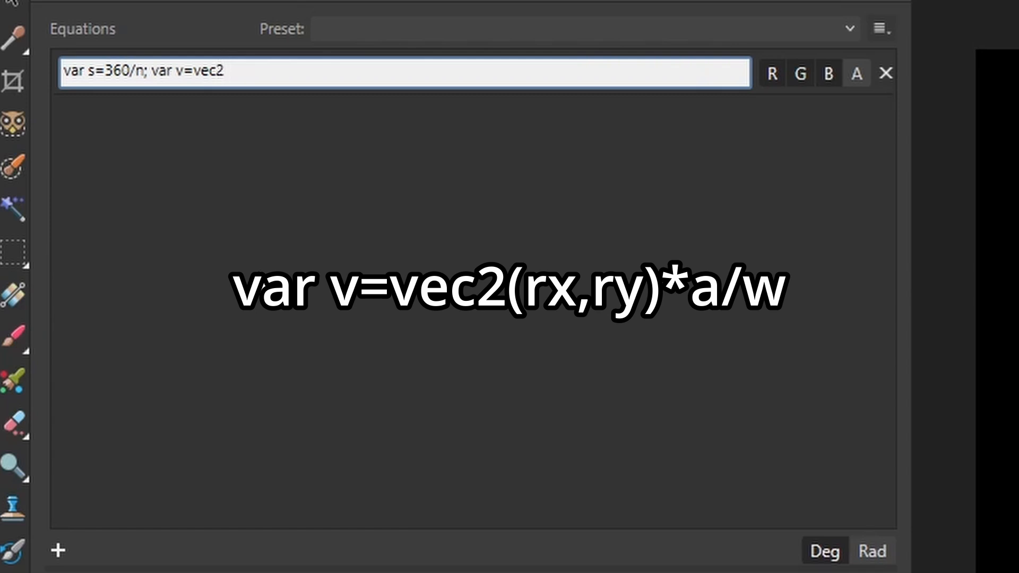
type("(rx,ry)*a/w")
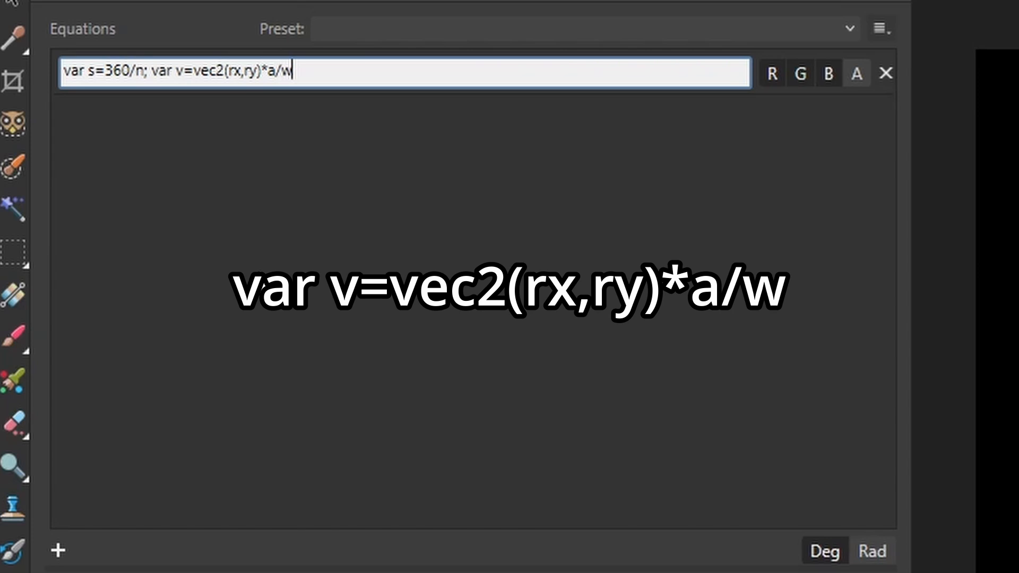
key("Return")
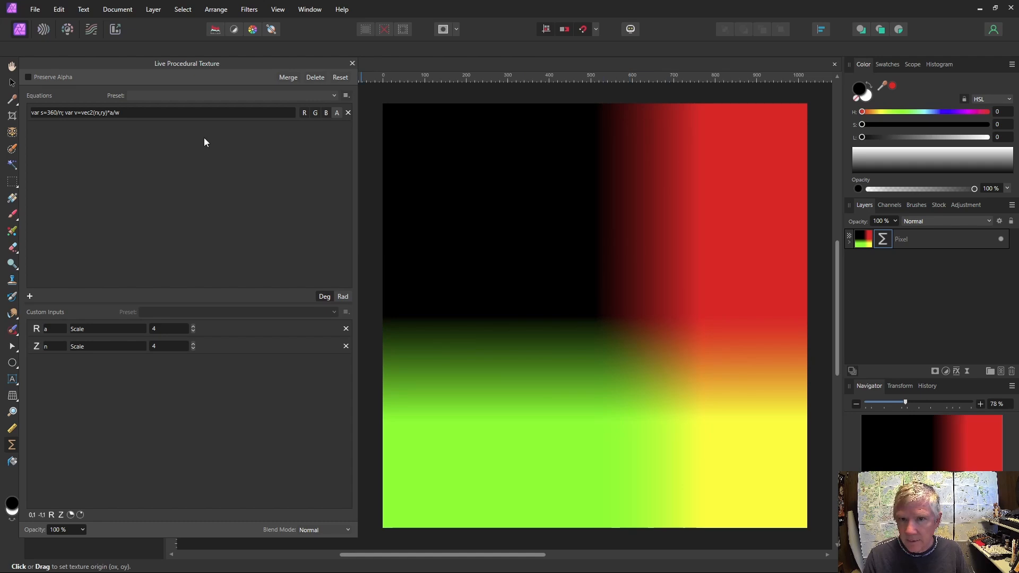
Extend the equation with the angle variables "; var th=atan2(v.y,v.x); var tp=th-s*floor(th/s+.5);".
left_click(132, 114)
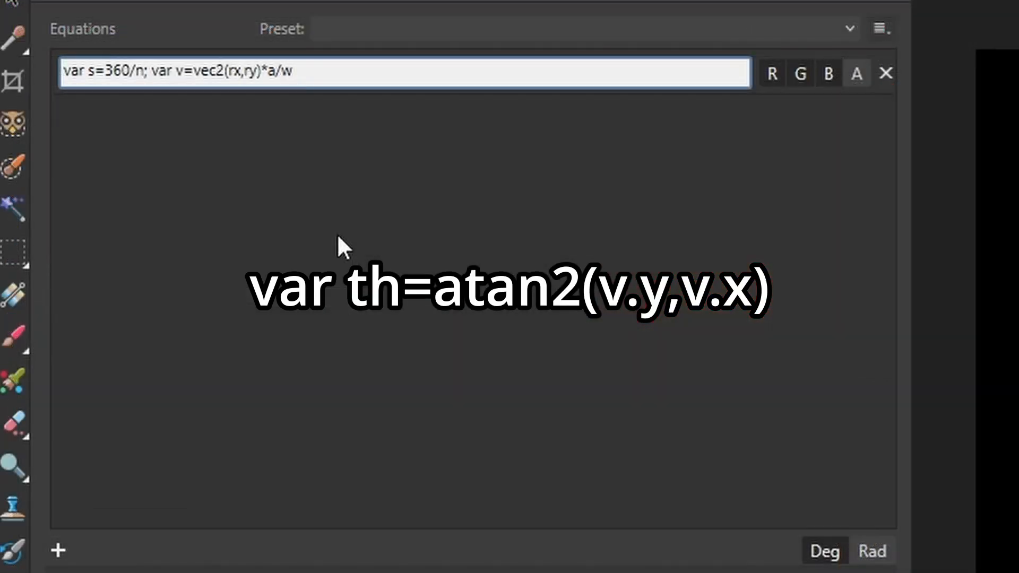
type("; var th=atan2")
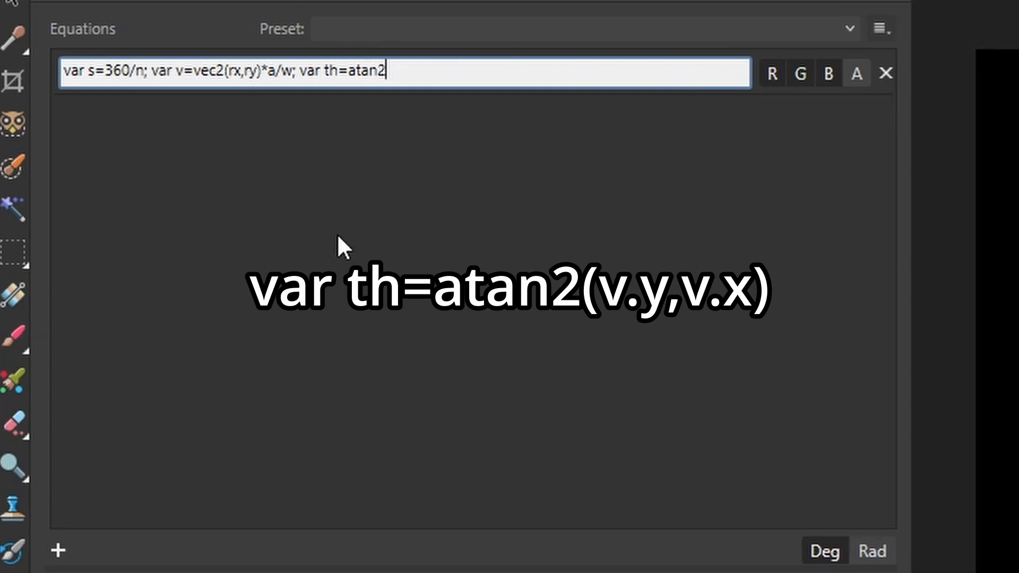
type("(v.y,v.x);")
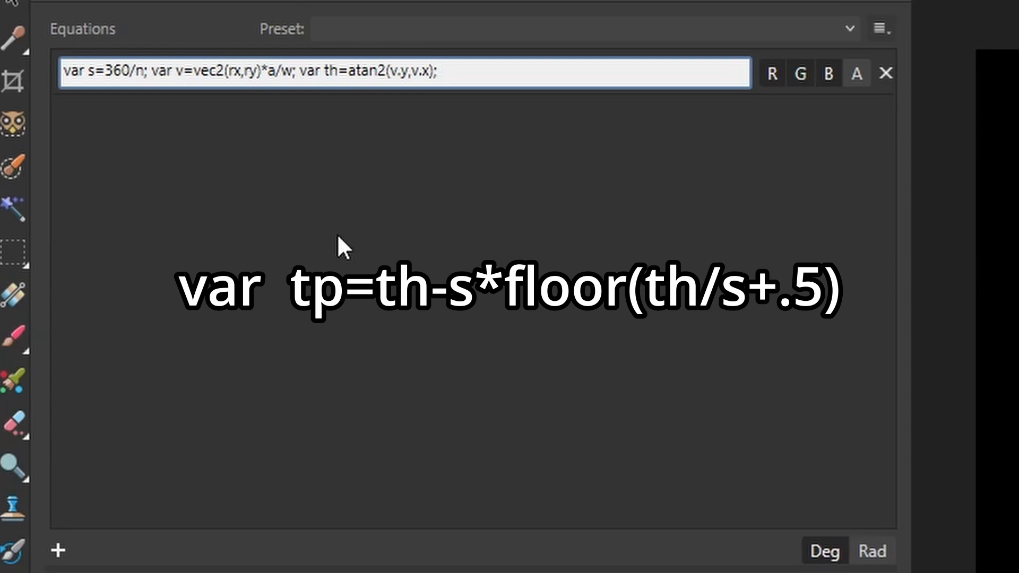
type("var tp=th=")
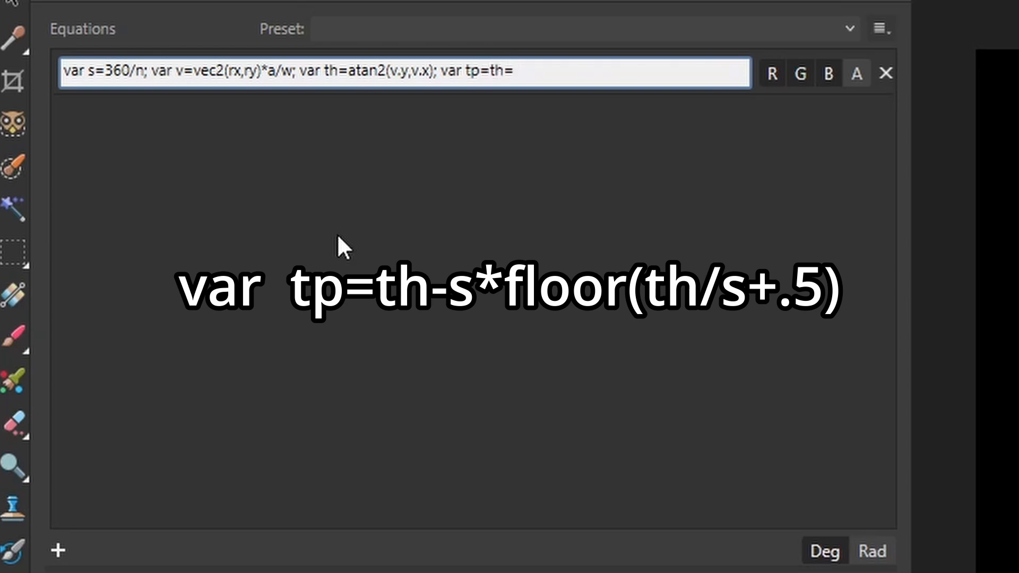
key("BackSpace")
type("-s*floor(th/")
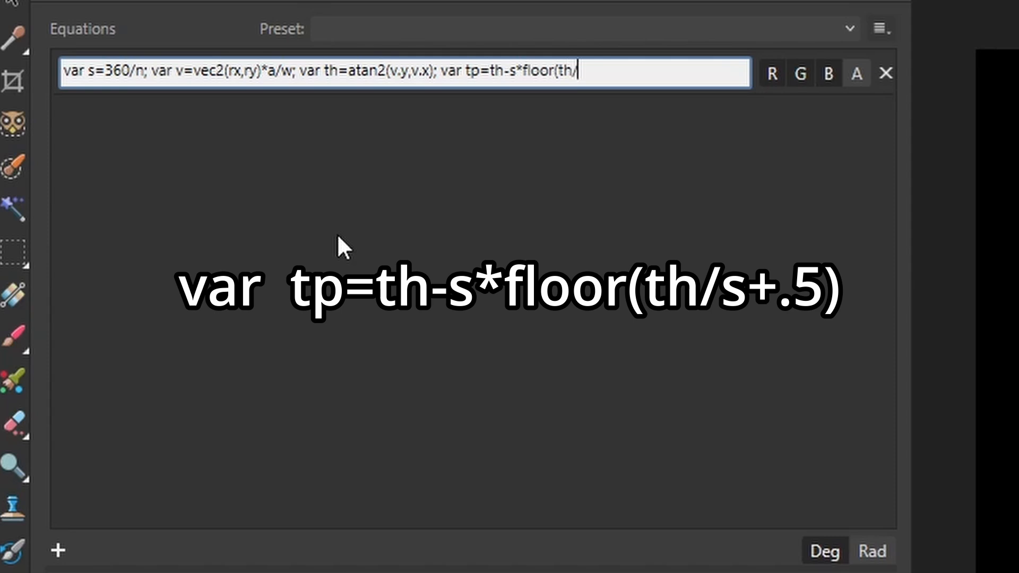
type("s+.5); ")
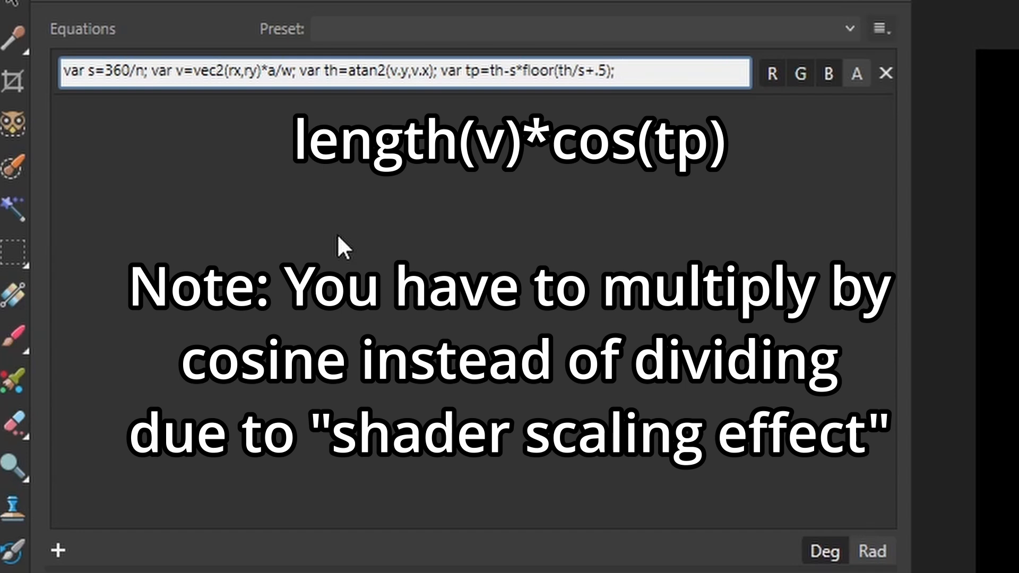
Finish the equation with the output expression "length(v)*cos(tp)" and apply it to all colour channels.
type("length(v")
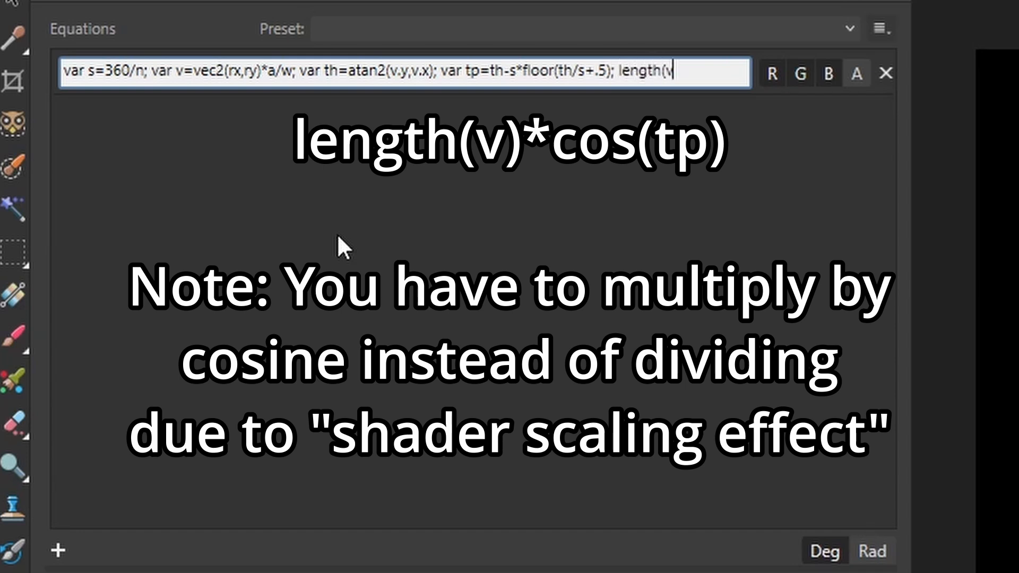
type(")*cos(tp)")
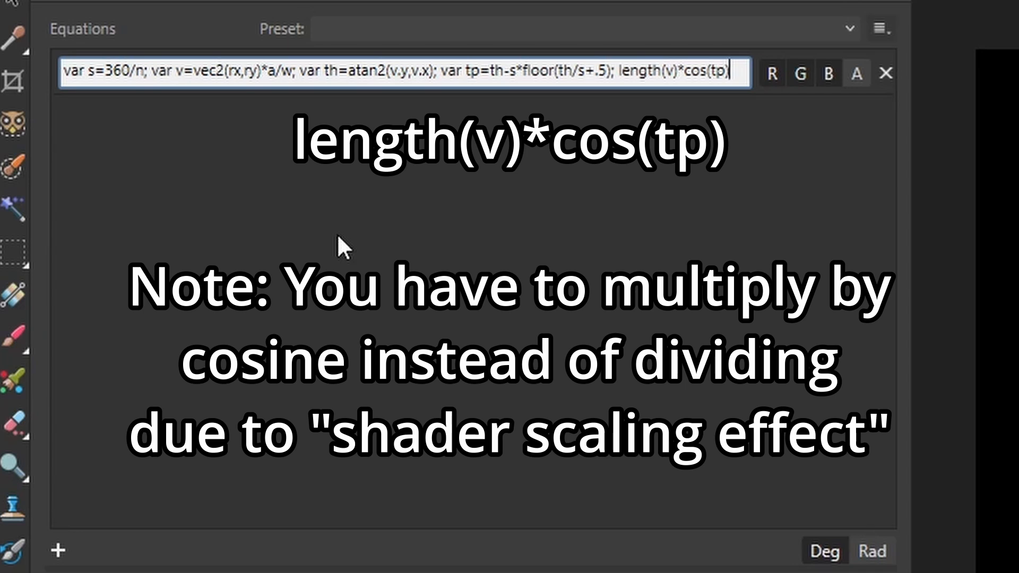
key("Return")
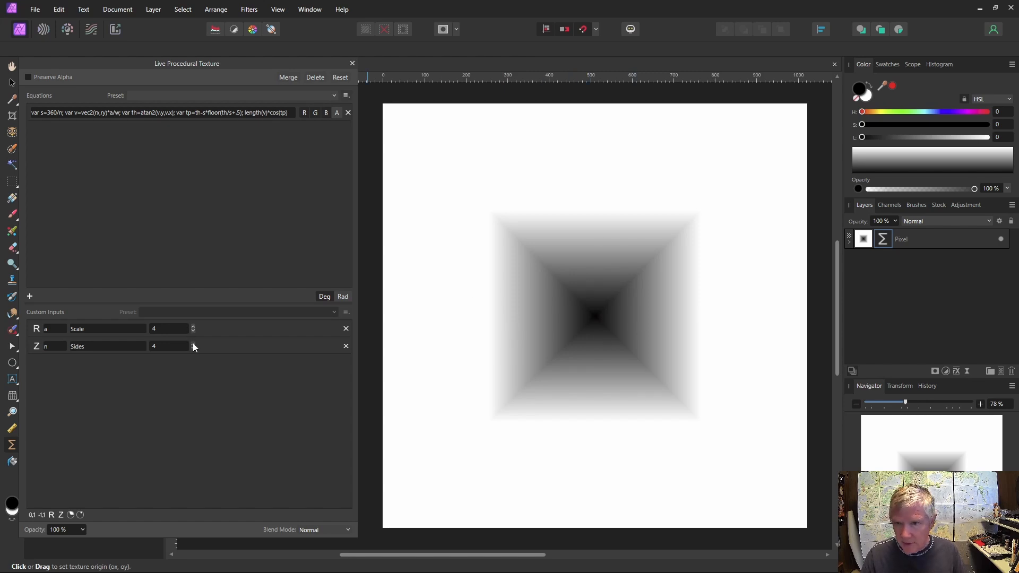
Try different polygon side counts up to 7 and leave the Sides input n at 5.
left_click(192, 348)
left_click(193, 342)
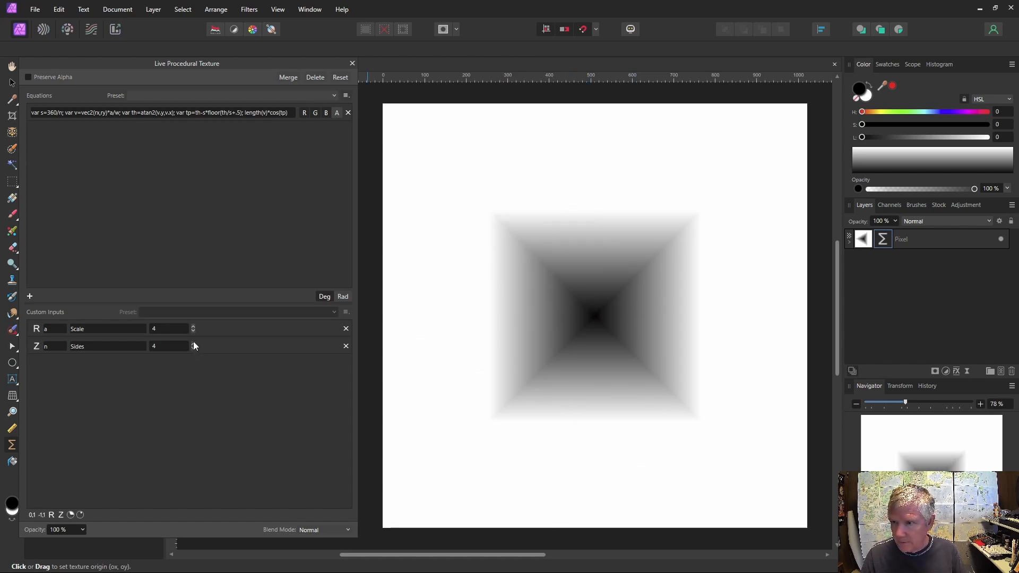
left_click(194, 343)
left_click(193, 343)
left_click(193, 344)
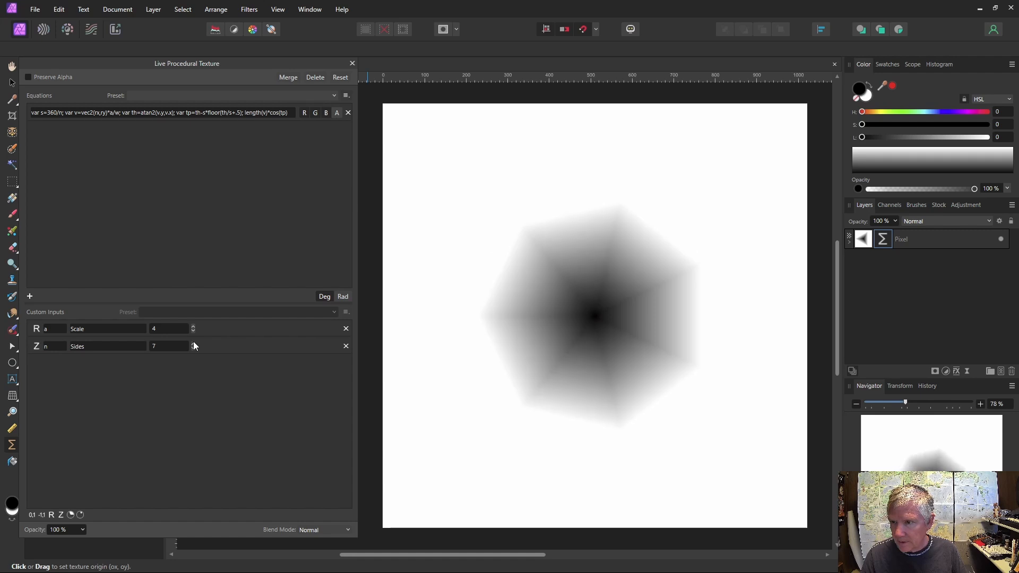
left_click(193, 350)
left_click(193, 350)
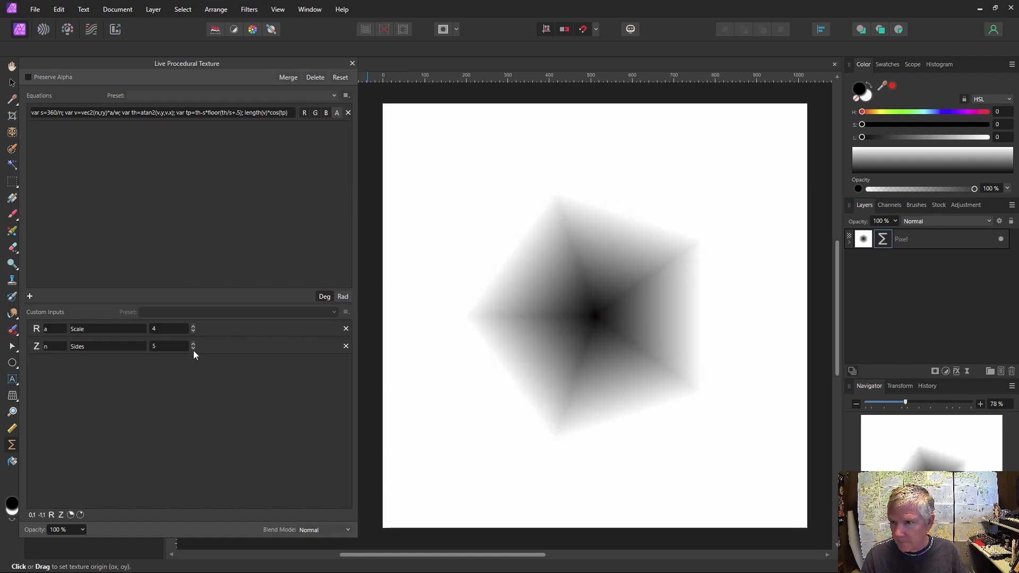
left_click(194, 350)
left_click(193, 343)
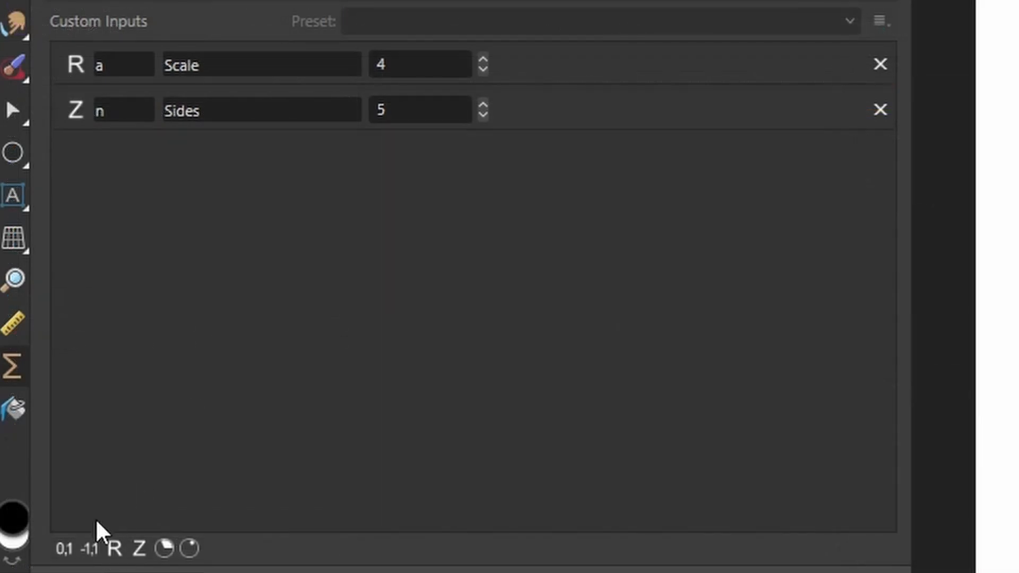
Add a 0-to-1 range custom input named e with the description "Edge".
left_click(64, 550)
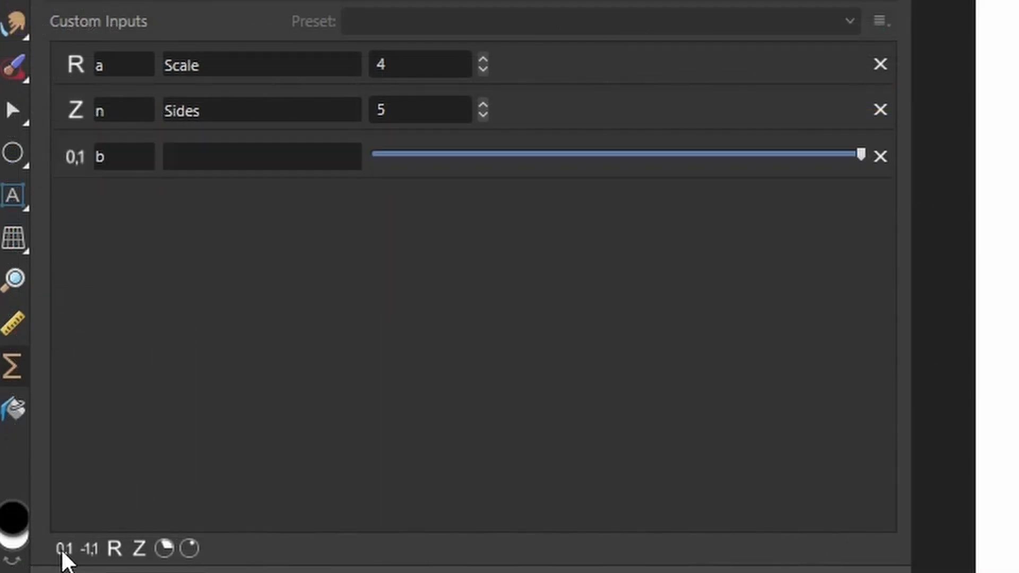
left_click(123, 165)
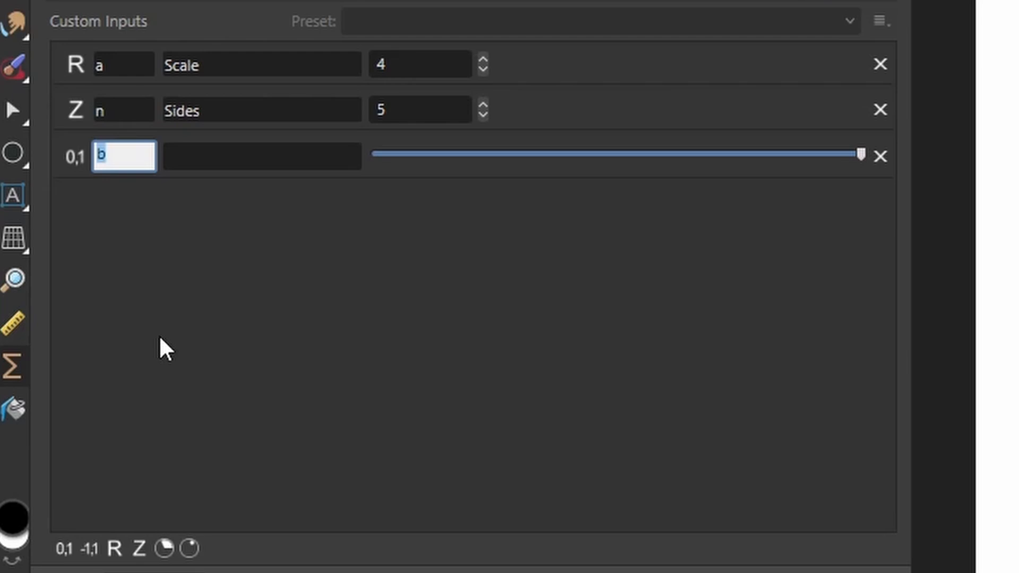
key("BackSpace")
type("e")
left_click(193, 166)
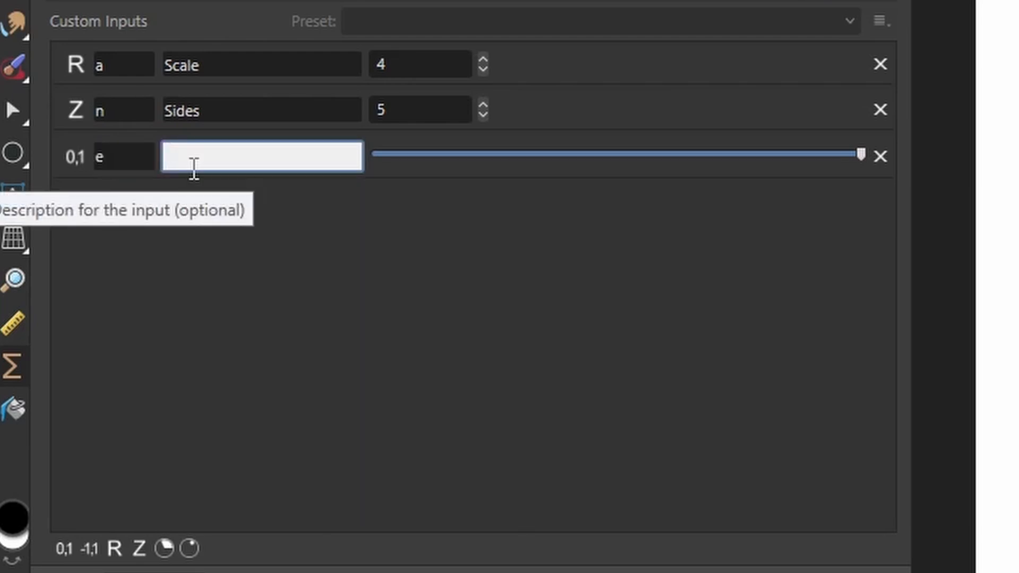
type("Edge")
key("Return")
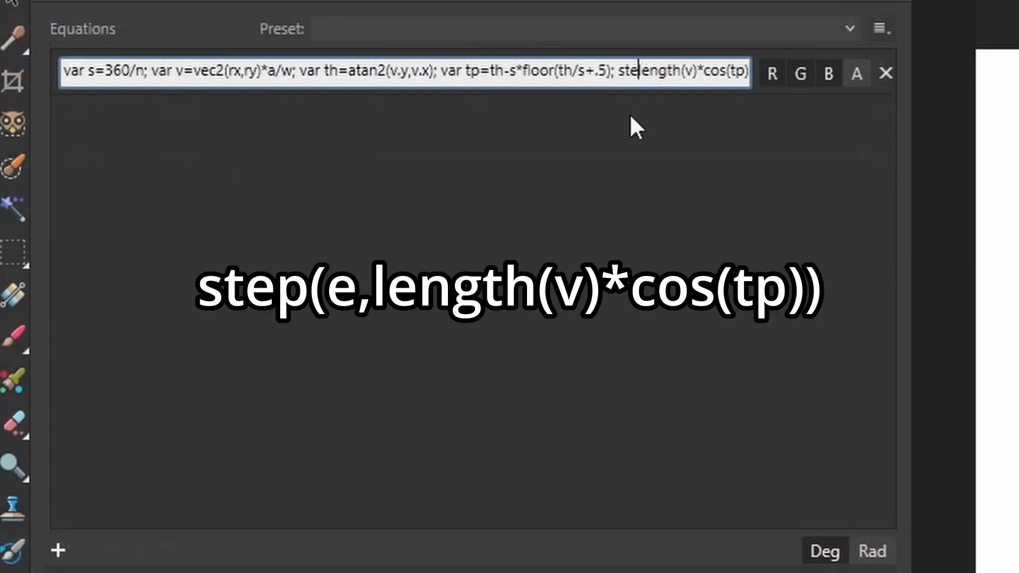
Change the output expression to "step(e,length(v)*cos(tp))" and test it with Scale 2 and Edge at just under two-thirds of its range.
type("p(e,length(v)*cos(tp")
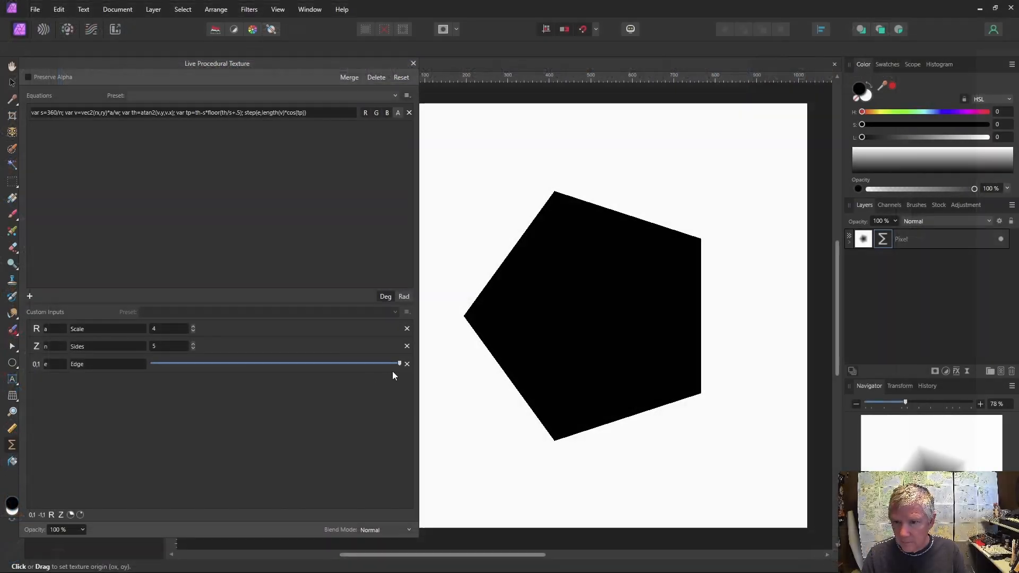
left_click_drag(399, 363, 308, 365)
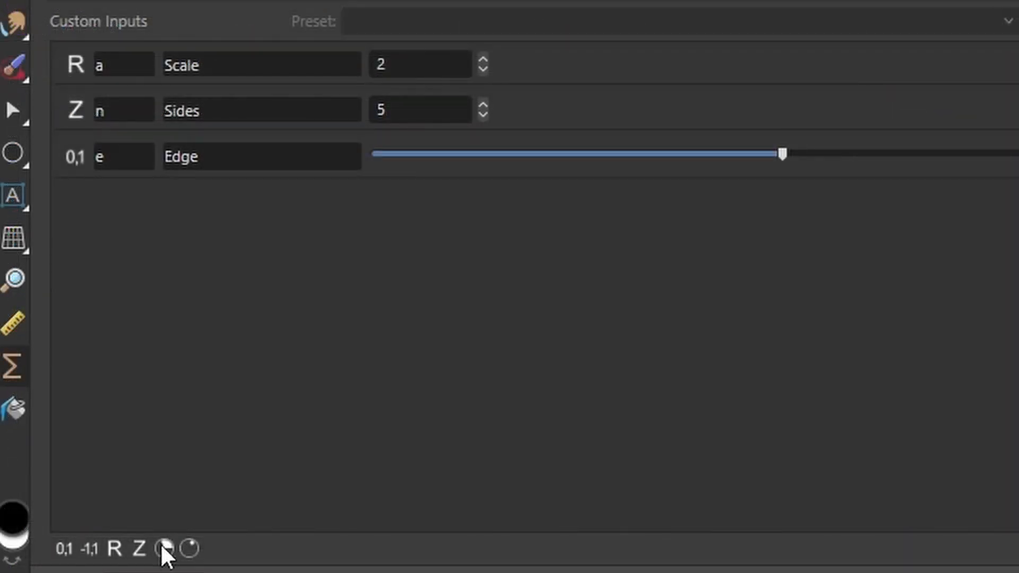
Add an angle custom input named ph with the description "Angle".
left_click(164, 552)
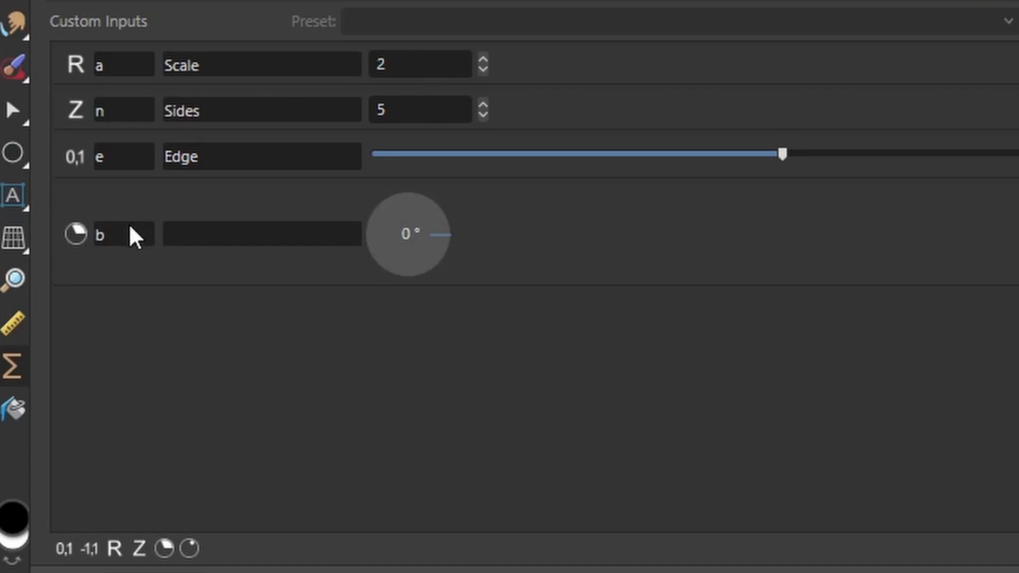
left_click(128, 239)
type("h")
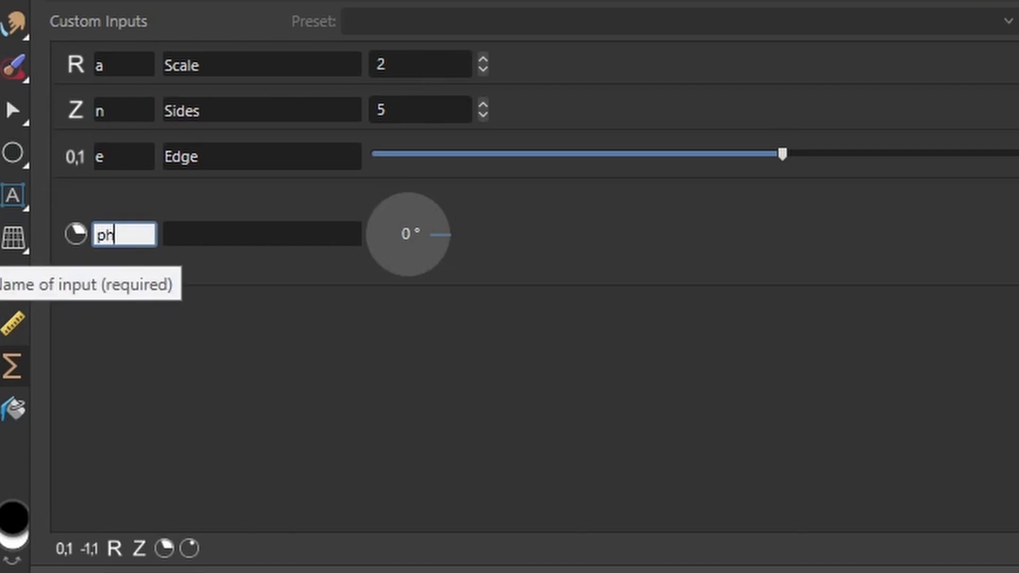
left_click(222, 239)
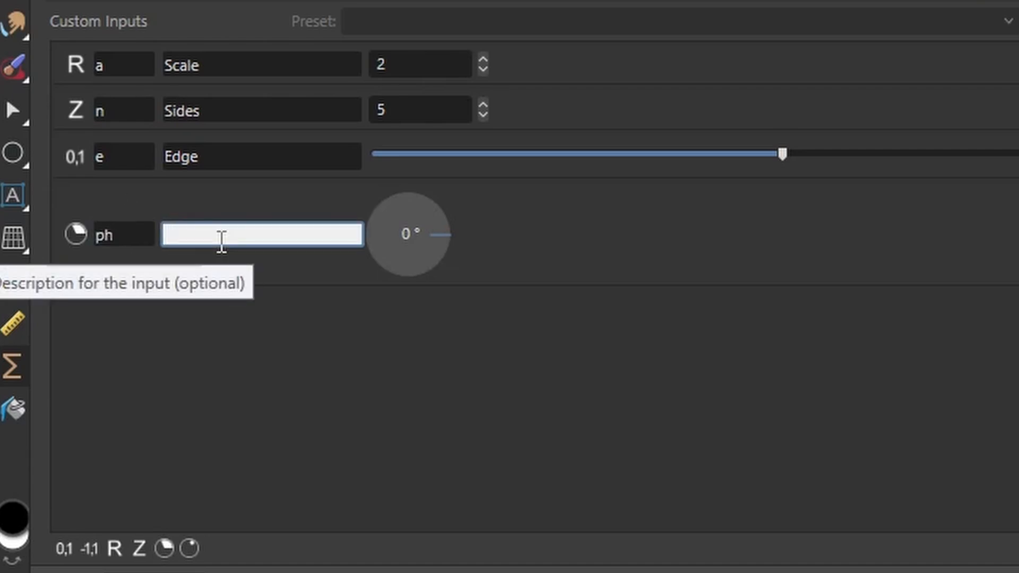
type("Angle")
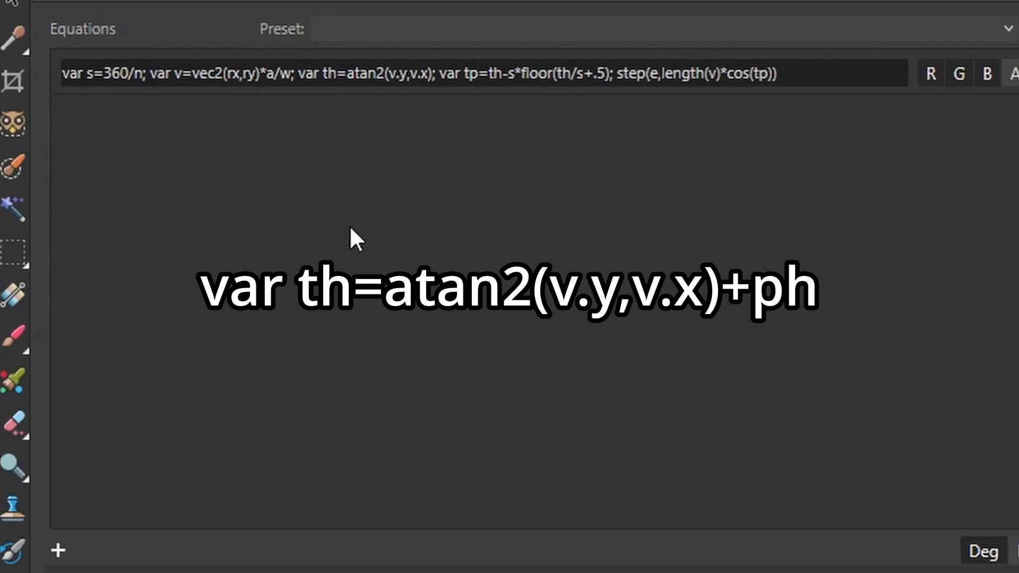
Change the th definition to "var th=atan2(v.y,v.x)+ph" and rotate the polygon by setting Angle to 270°.
left_click(436, 75)
left_click(433, 74)
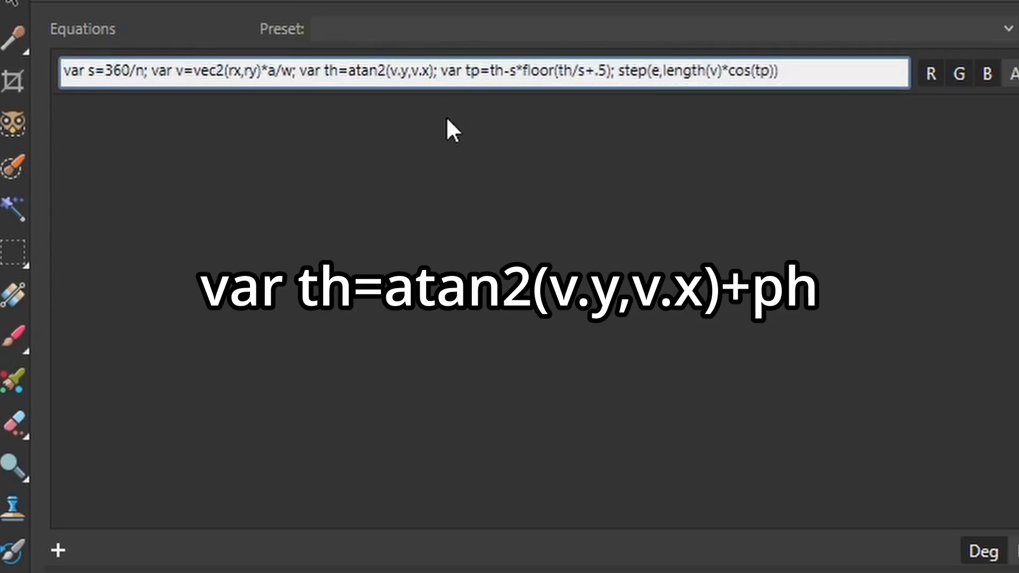
type("+ph")
key("Return")
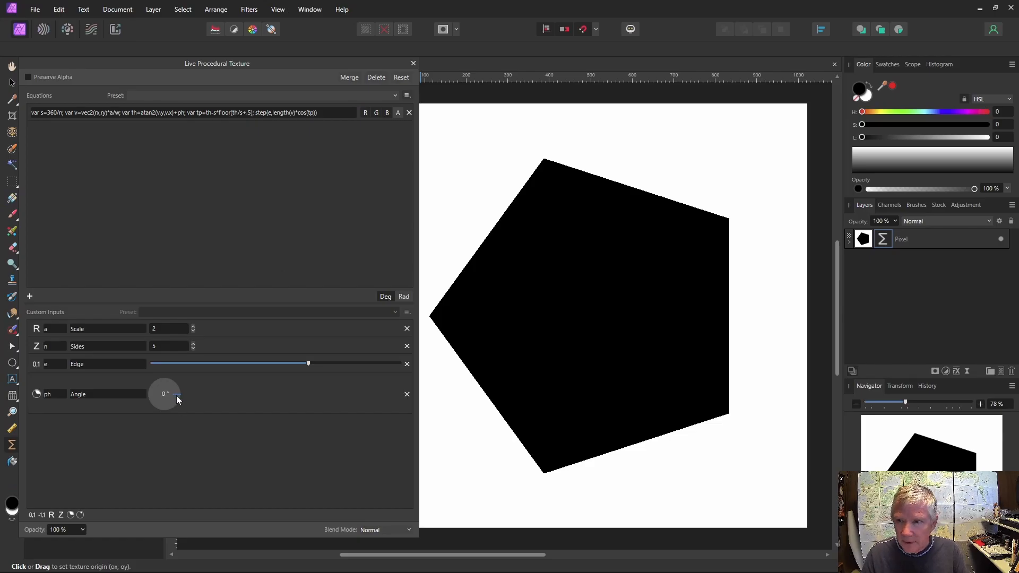
left_click_drag(176, 395, 164, 411)
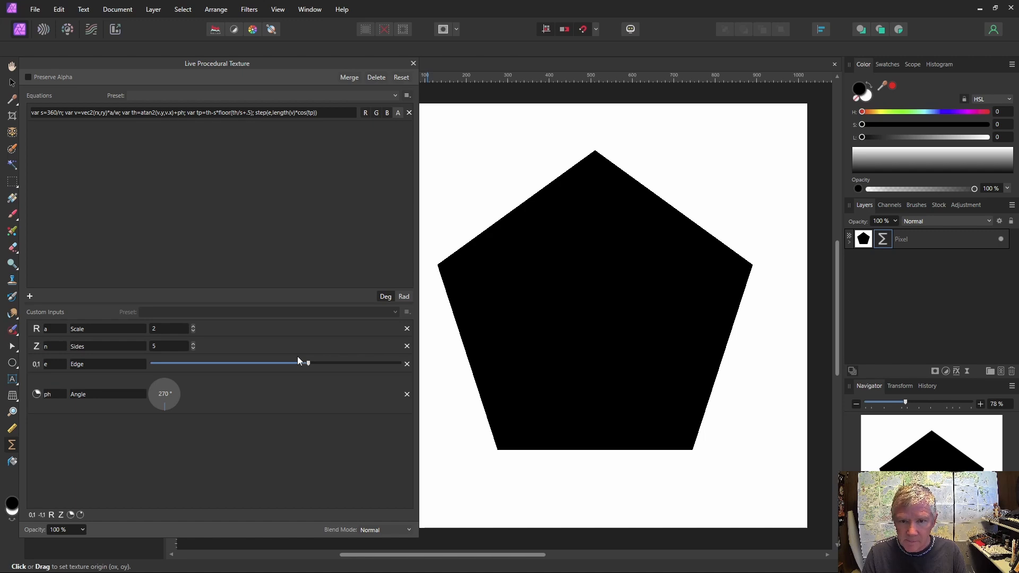
Set the Sides input to 8 and the Angle input to 0° to make an octagon.
left_click(193, 343)
left_click(193, 344)
left_click(193, 344)
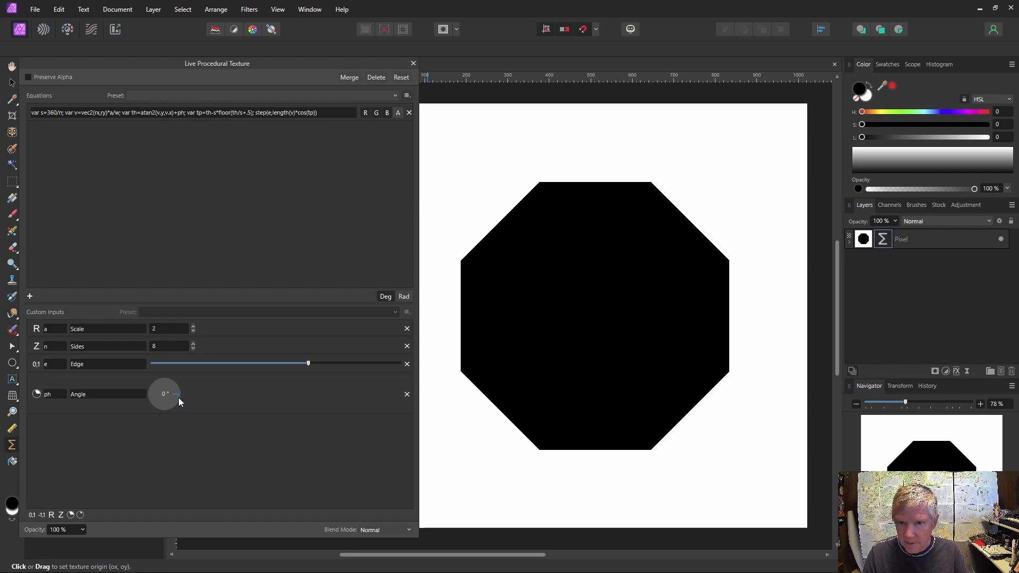
mouse_move(179, 397)
left_mouse_down()
mouse_move(173, 404)
mouse_move(183, 375)
mouse_move(188, 393)
left_mouse_up()
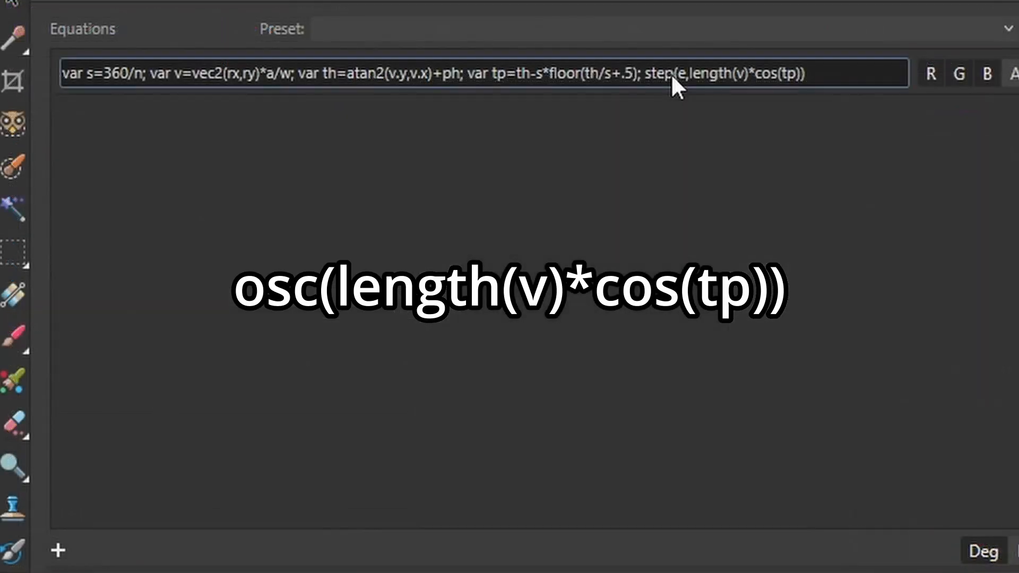
Replace the step function in the equation's output so that it reads "osc(length(v)*cos(tp))" and apply it.
left_click(268, 113)
left_click(682, 80)
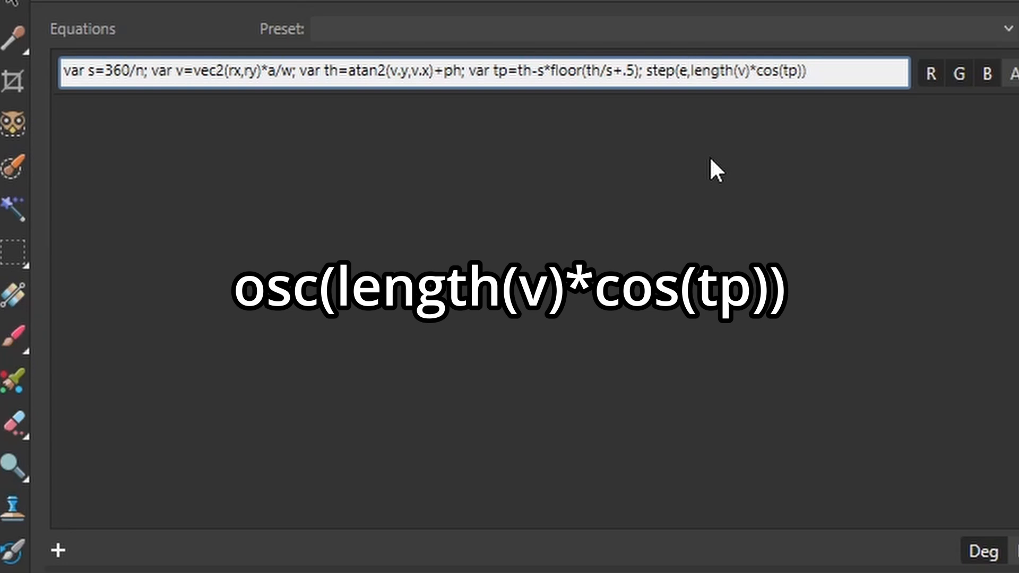
key("BackSpace")
key("BackSpace")
key("BackSpace")
key("BackSpace")
key("BackSpace")
key("BackSpace")
key("BackSpace")
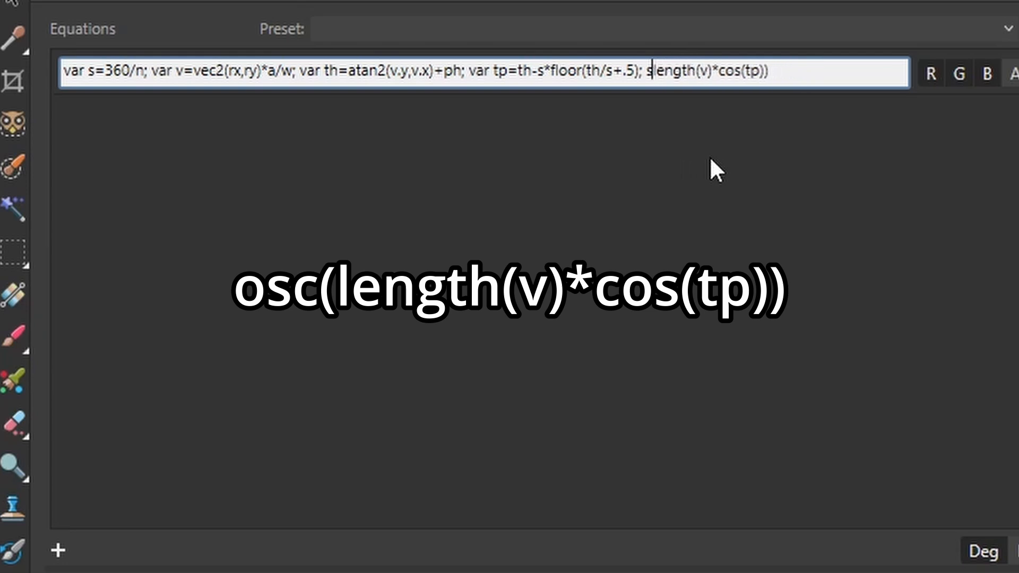
type("osc")
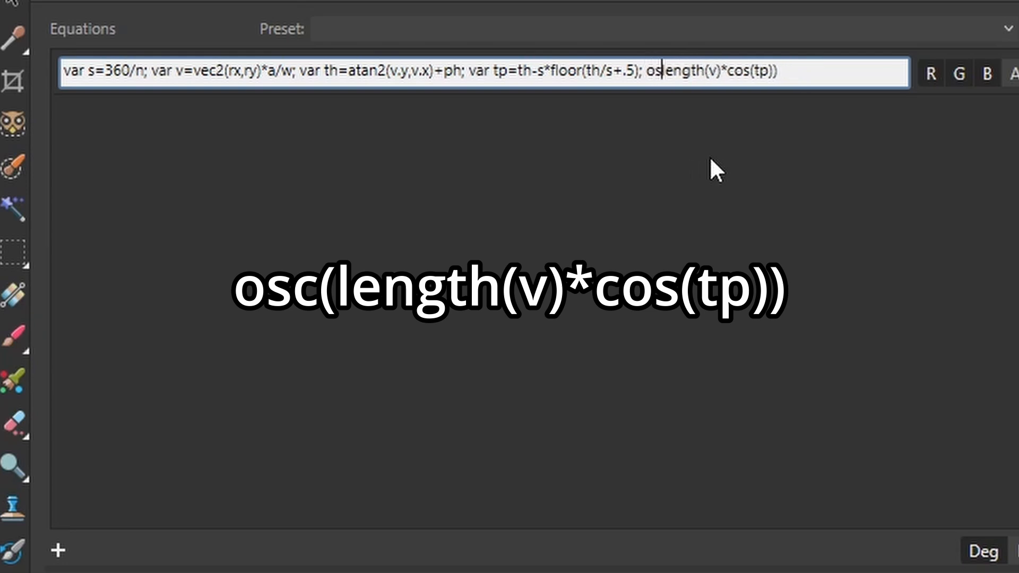
type("(")
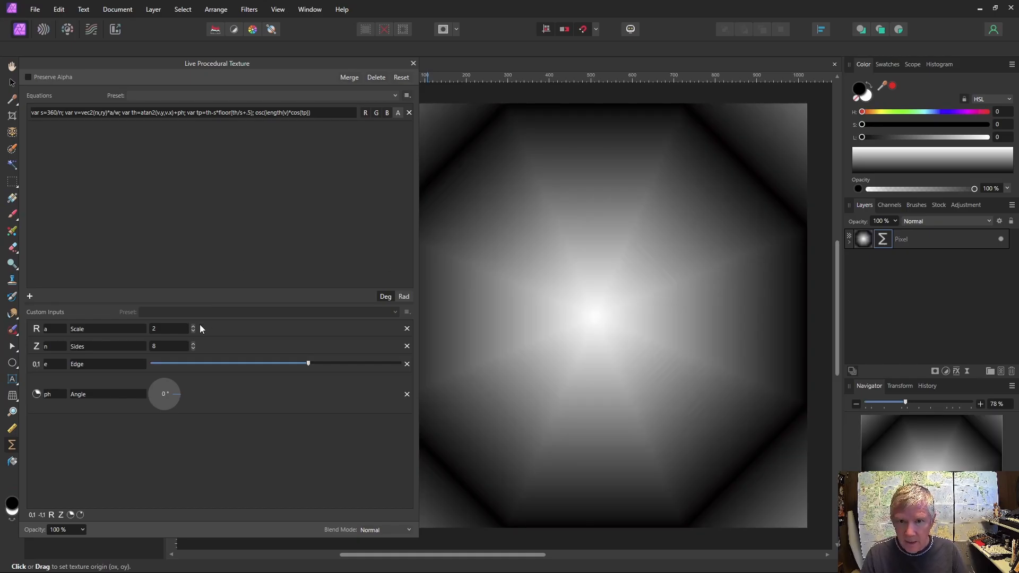
Raise the Scale input to 10 to produce more concentric octagon rings.
left_click(194, 326)
left_click(194, 327)
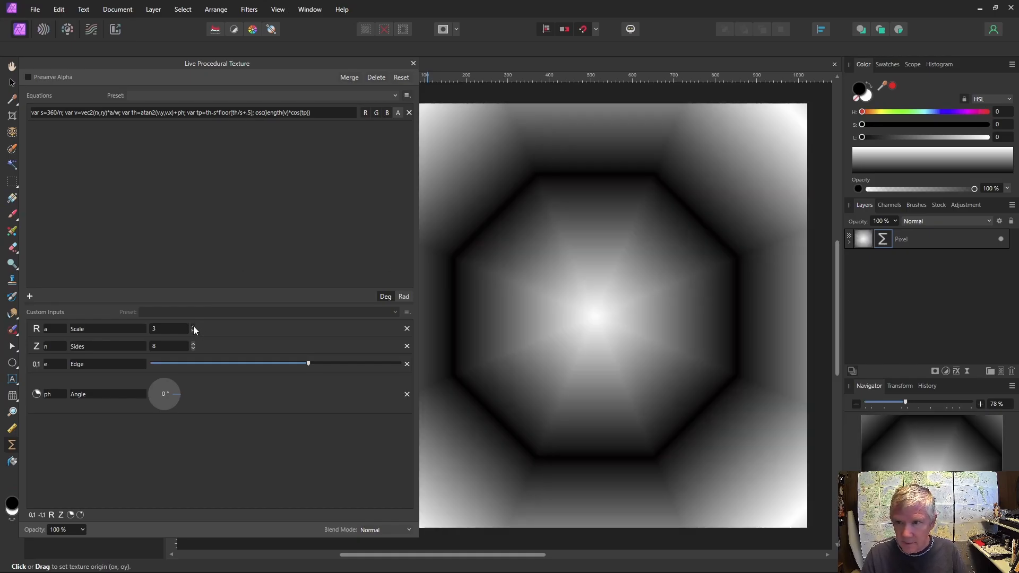
left_click(193, 327)
left_click(193, 327)
left_click(193, 326)
left_click(194, 327)
left_click(193, 326)
left_click(193, 326)
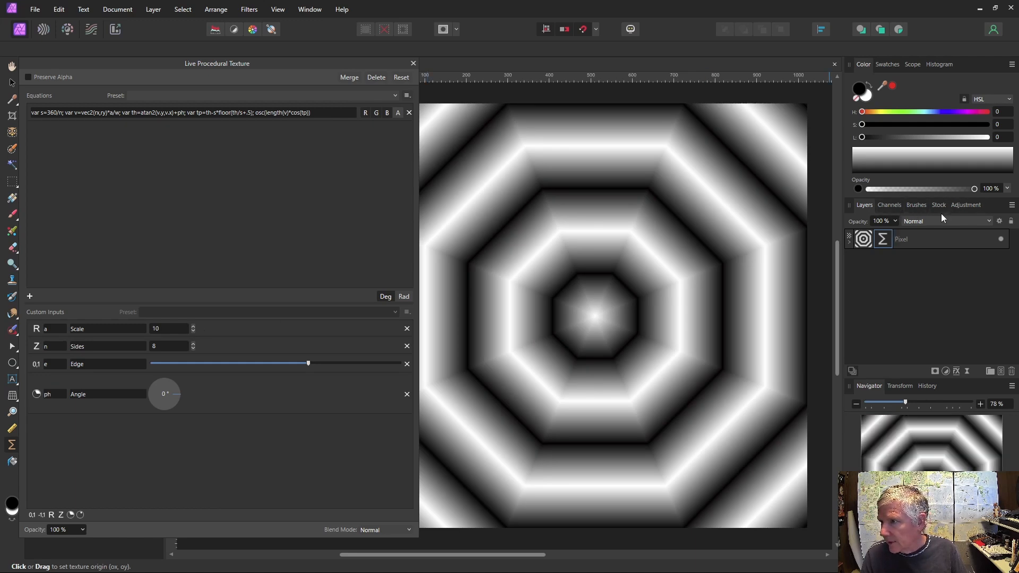
Add a Gradient Map adjustment with the Agate preset, place its dialog clear of the artwork and show the layer list.
left_click(967, 205)
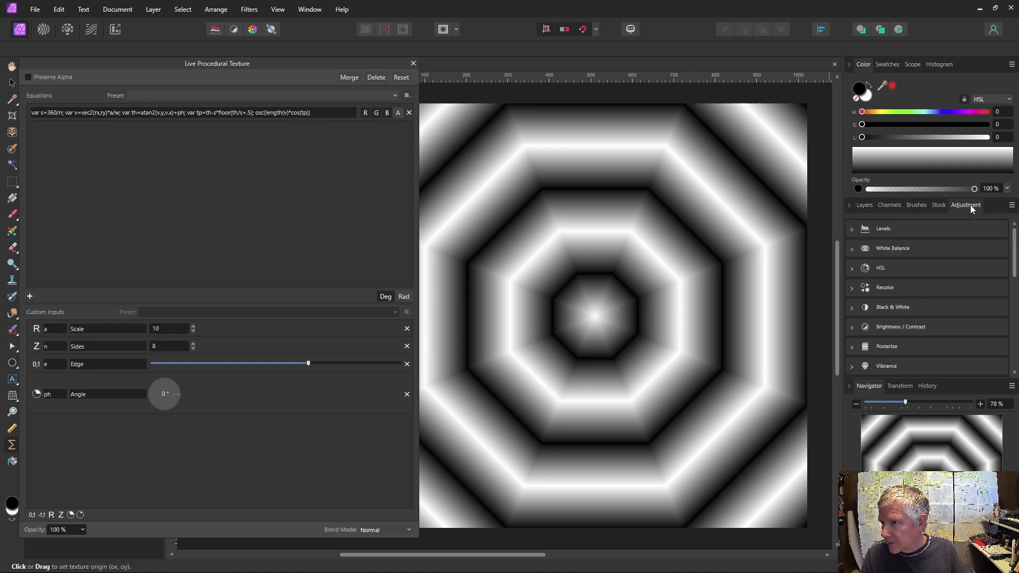
scroll(928, 248, "down", 5)
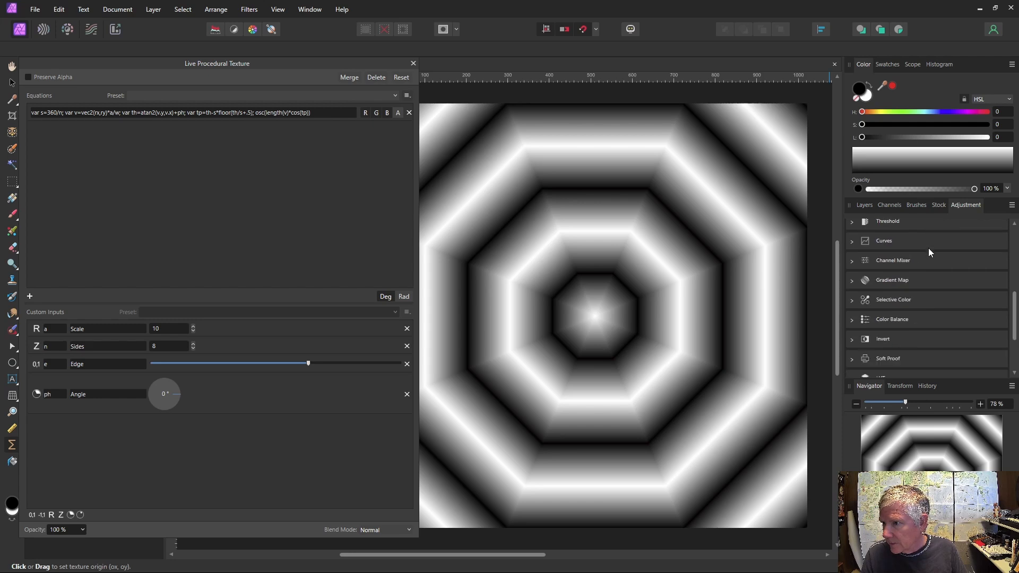
left_click(883, 280)
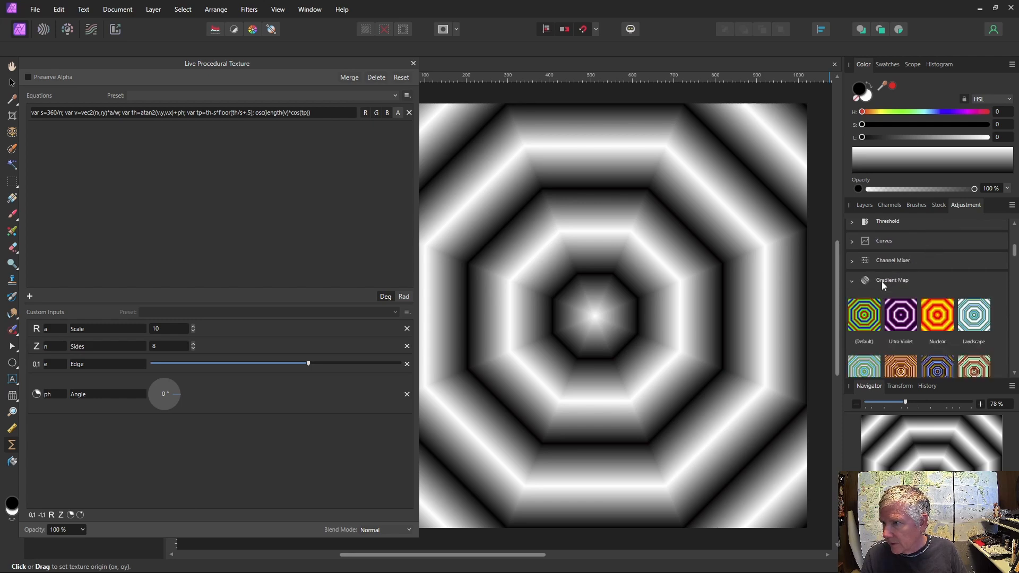
scroll(944, 314, "down", 1)
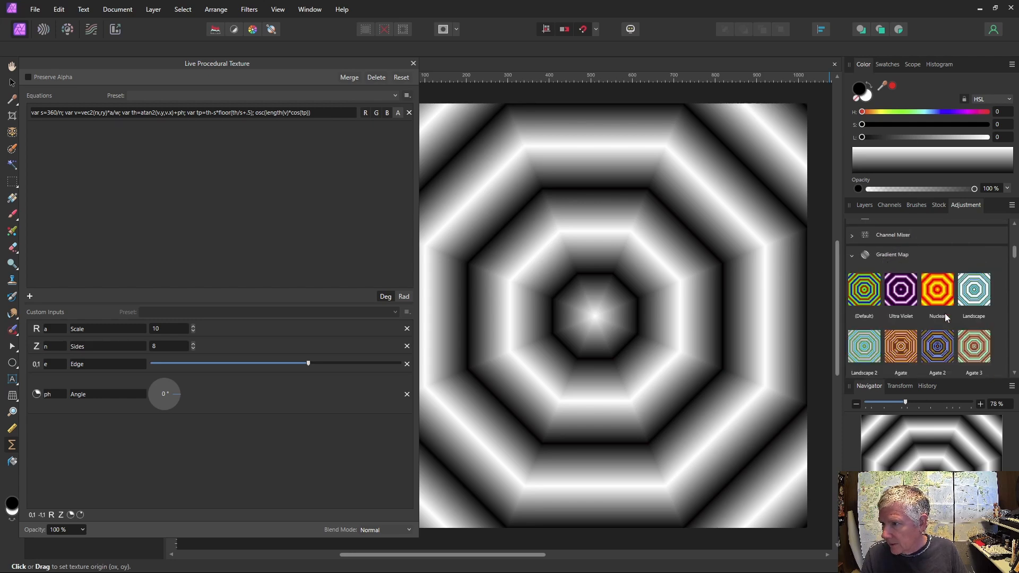
left_click(902, 352)
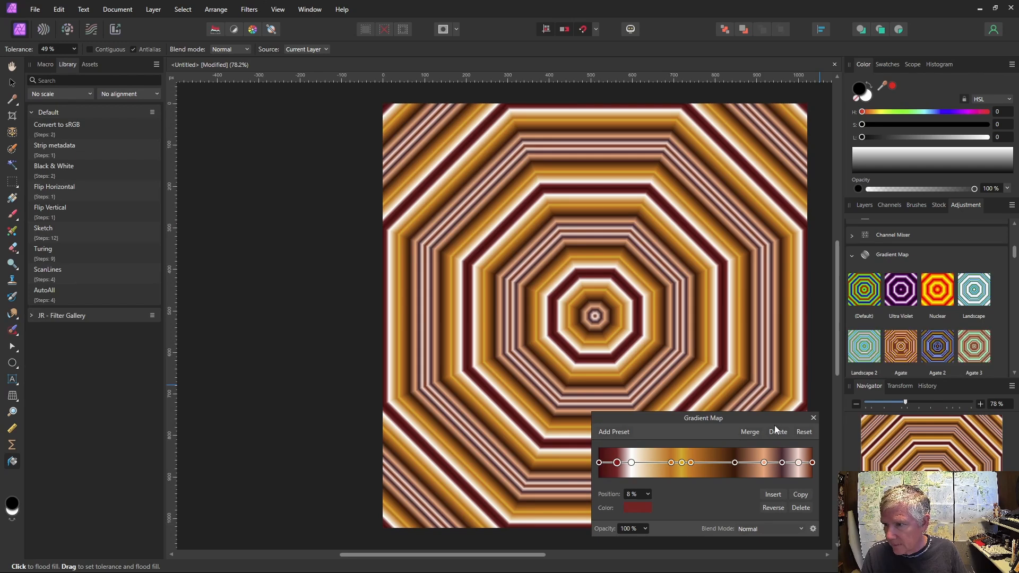
left_click_drag(773, 418, 248, 345)
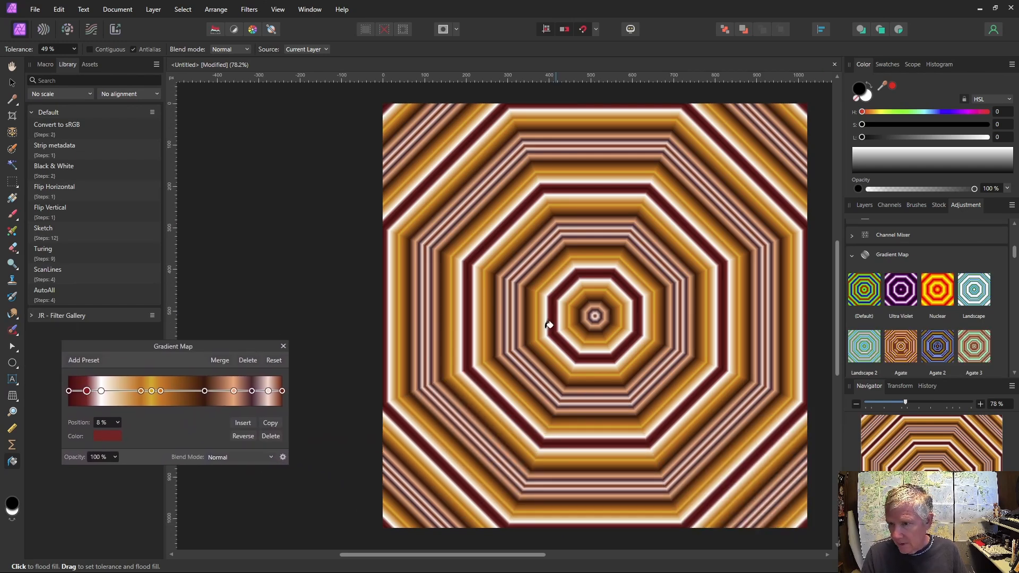
left_click(868, 206)
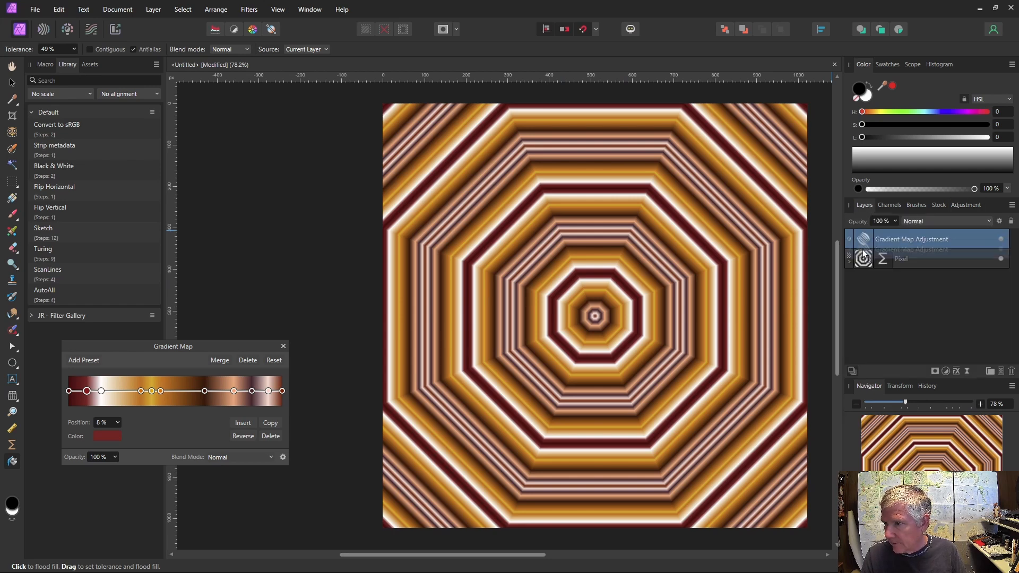